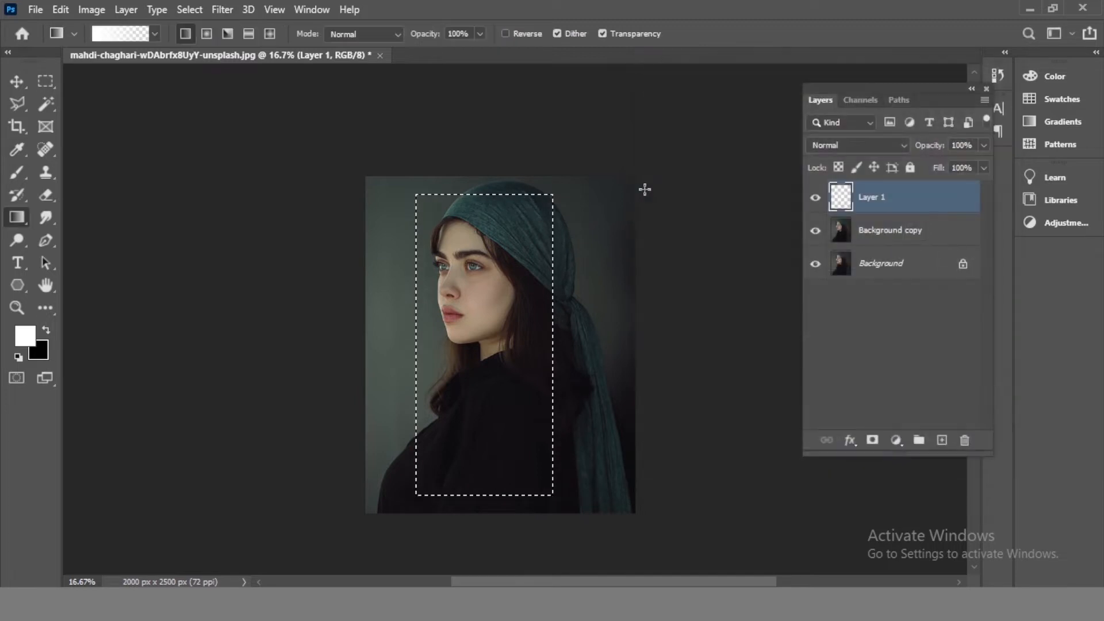
- Fill the rectangular selection on Layer 1 with a white-to-transparent gradient running from top to bottom
drag(478, 193, 480, 473)
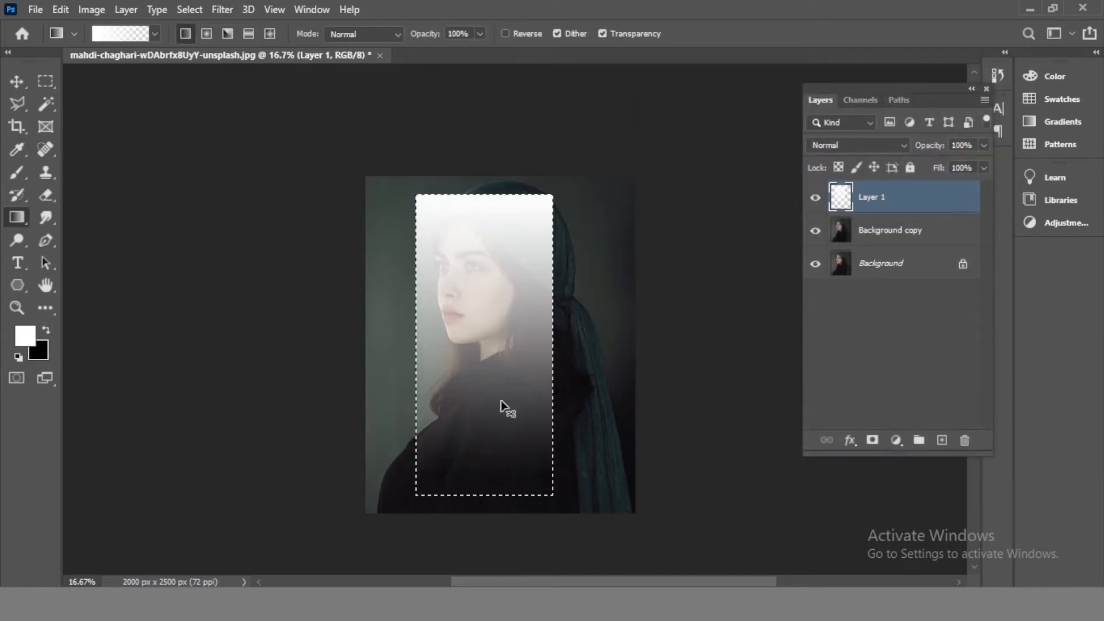
key(ctrl+z)
drag(468, 193, 474, 498)
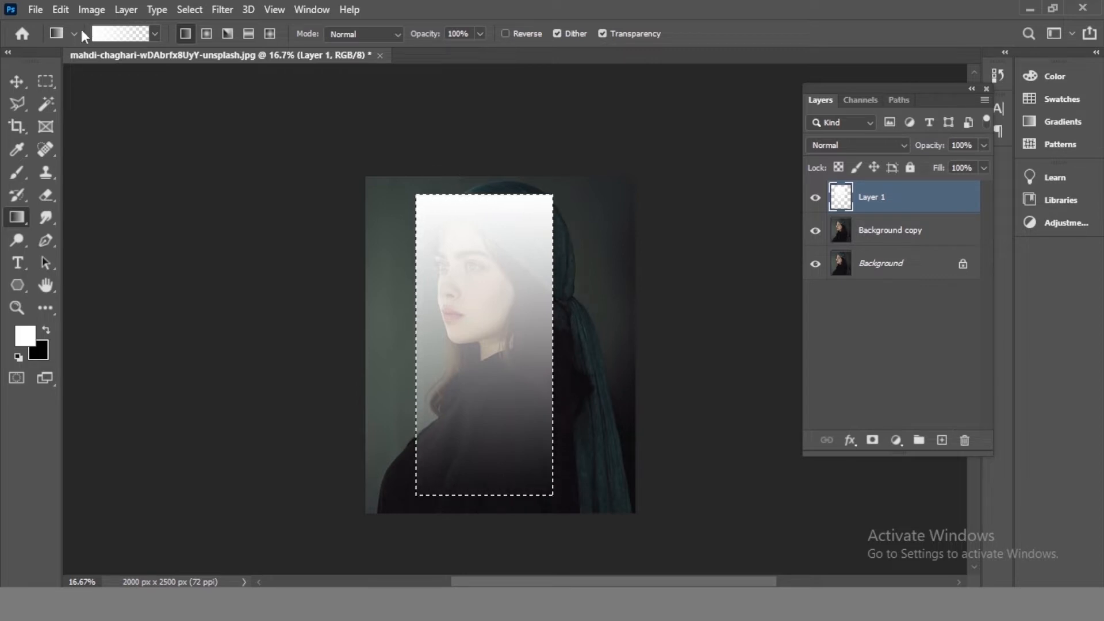
- Deselect and apply a Perspective transform to the gradient, narrowing its top and widening its bottom into a beam
click(45, 81)
click(406, 151)
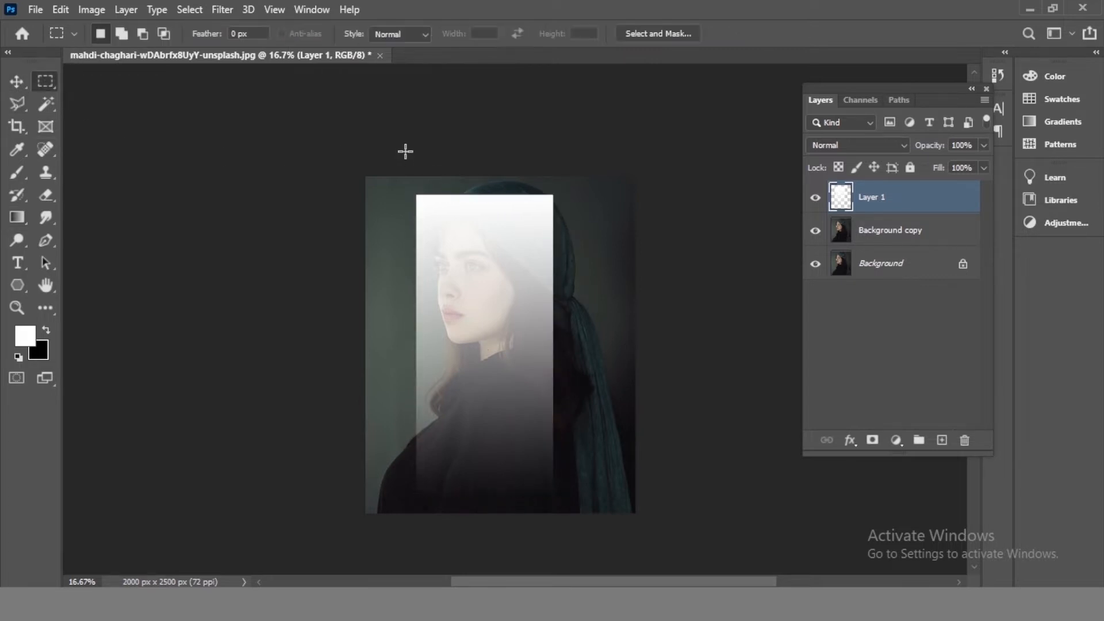
click(17, 81)
key(ctrl+t)
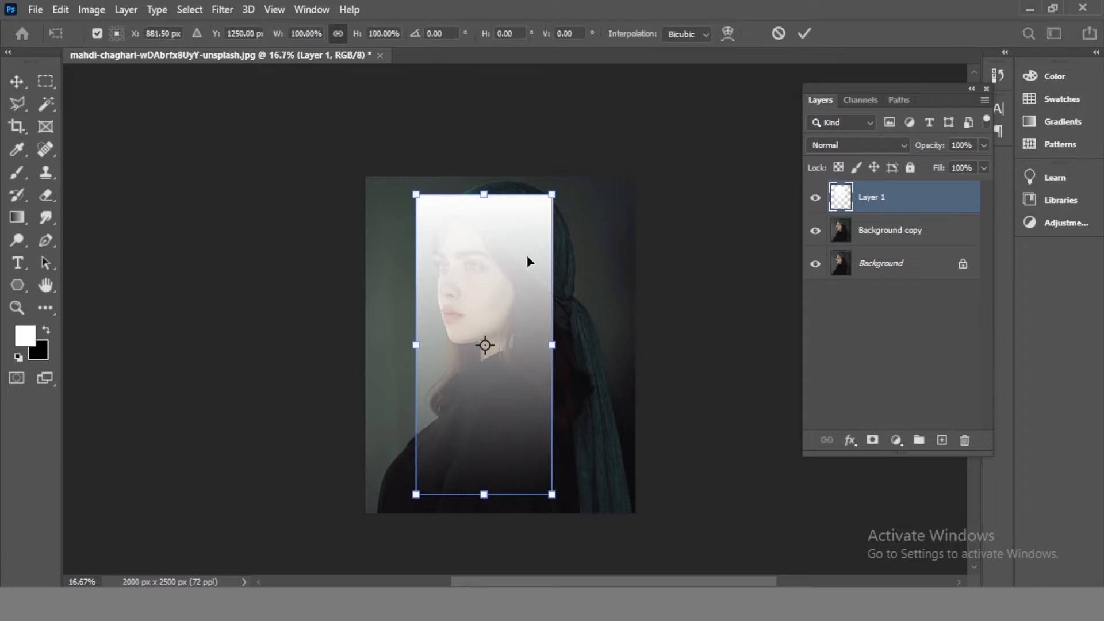
right_click(487, 326)
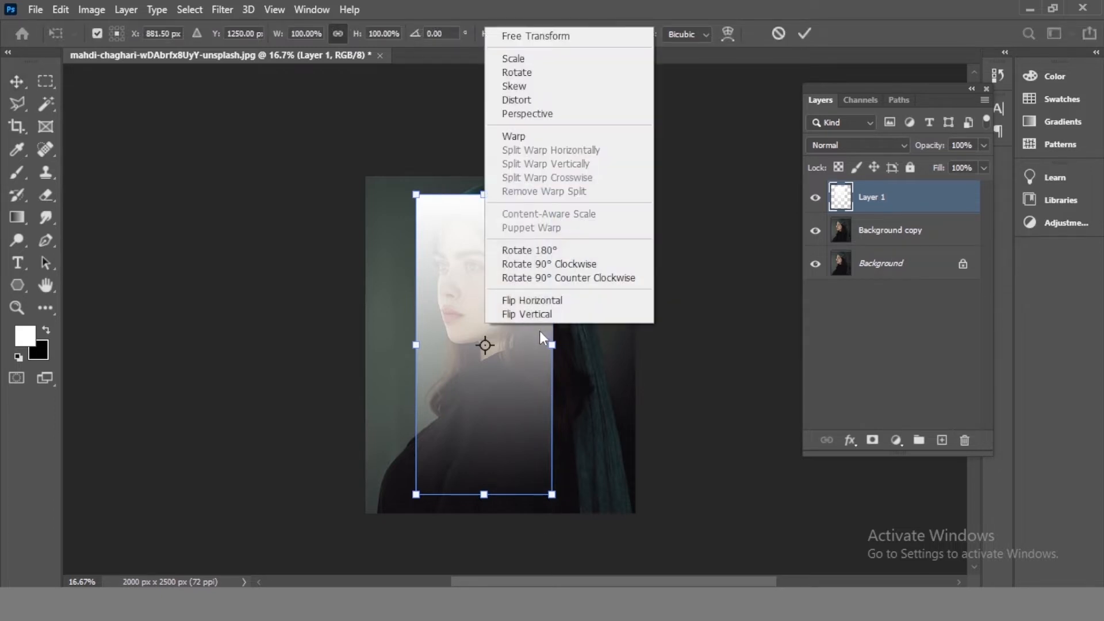
click(525, 115)
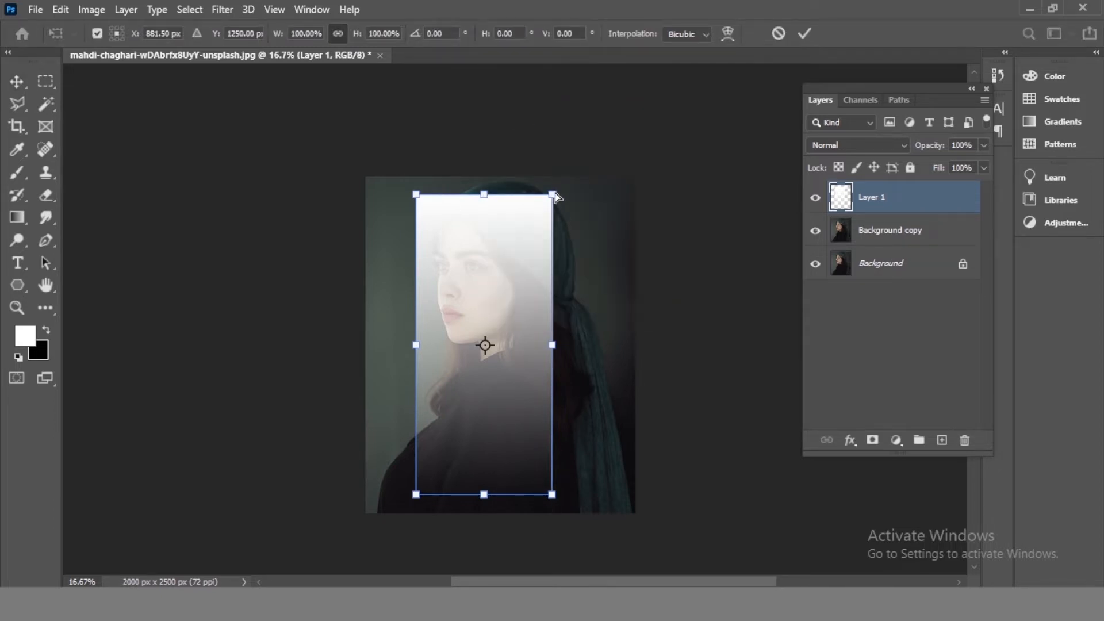
drag(552, 194, 517, 195)
drag(555, 499, 641, 514)
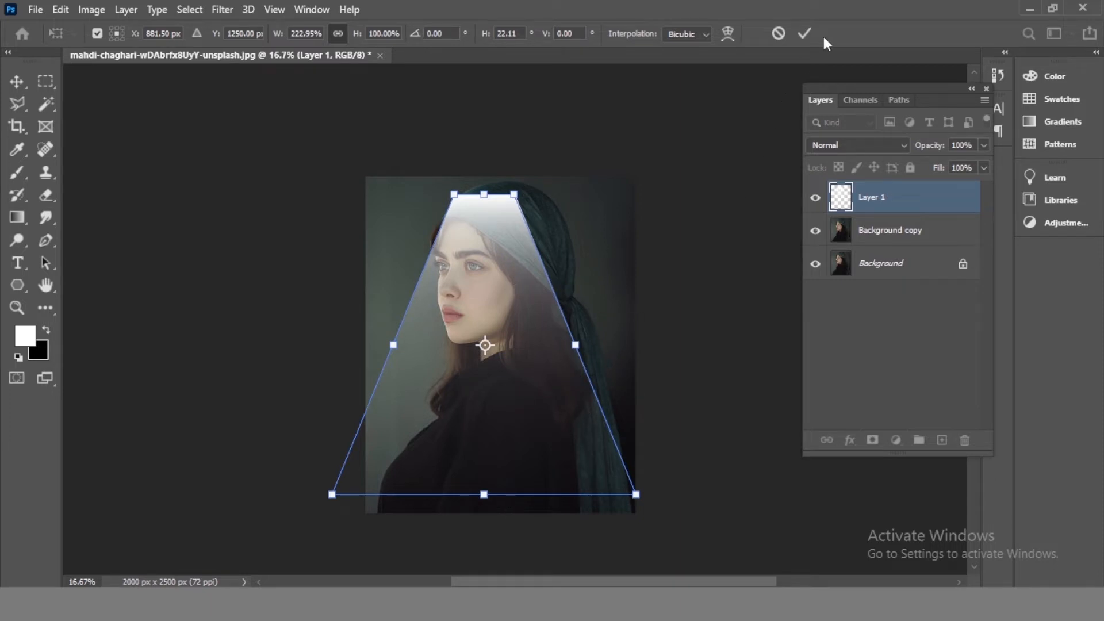
click(804, 33)
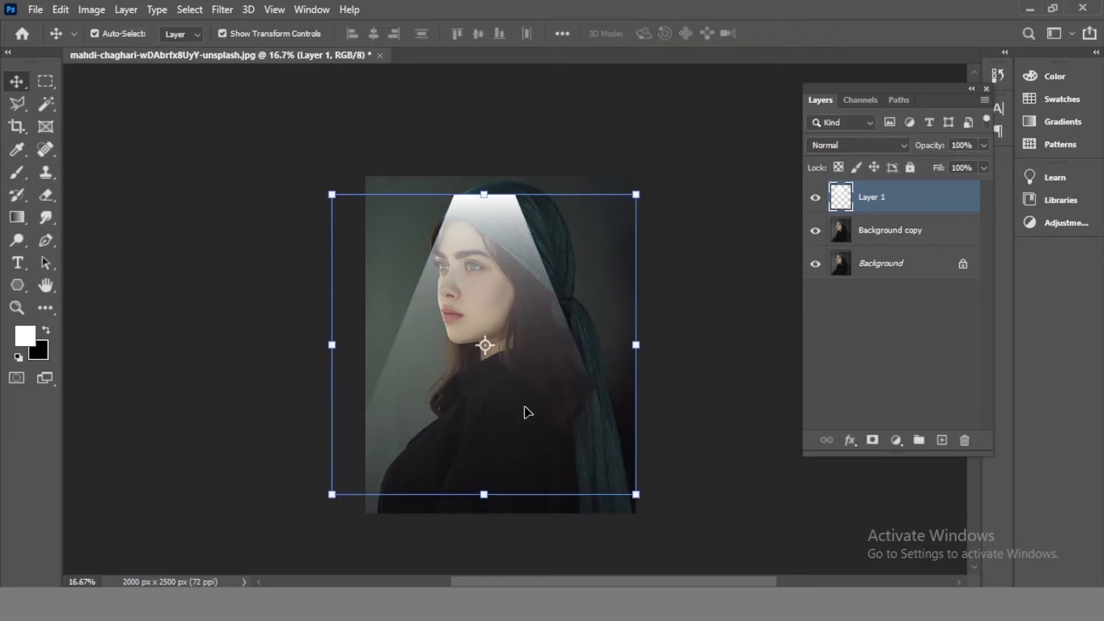
- Zoom out and reshape the beam with scale and Perspective transforms so it spans the photo's height
key(ctrl+minus)
drag(495, 345, 502, 322)
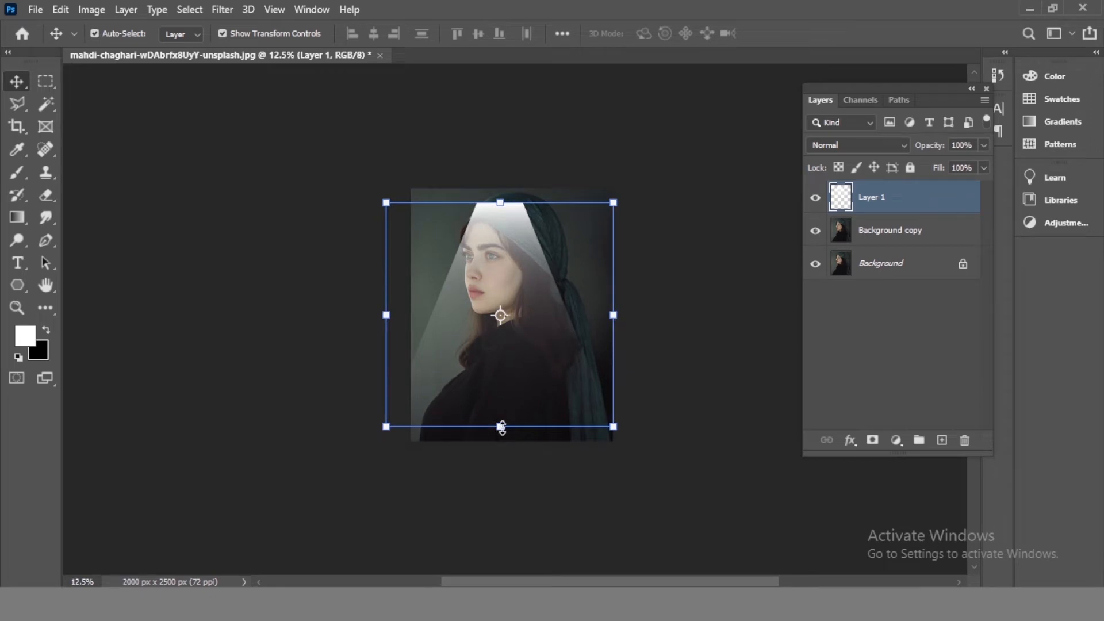
drag(501, 428, 627, 504)
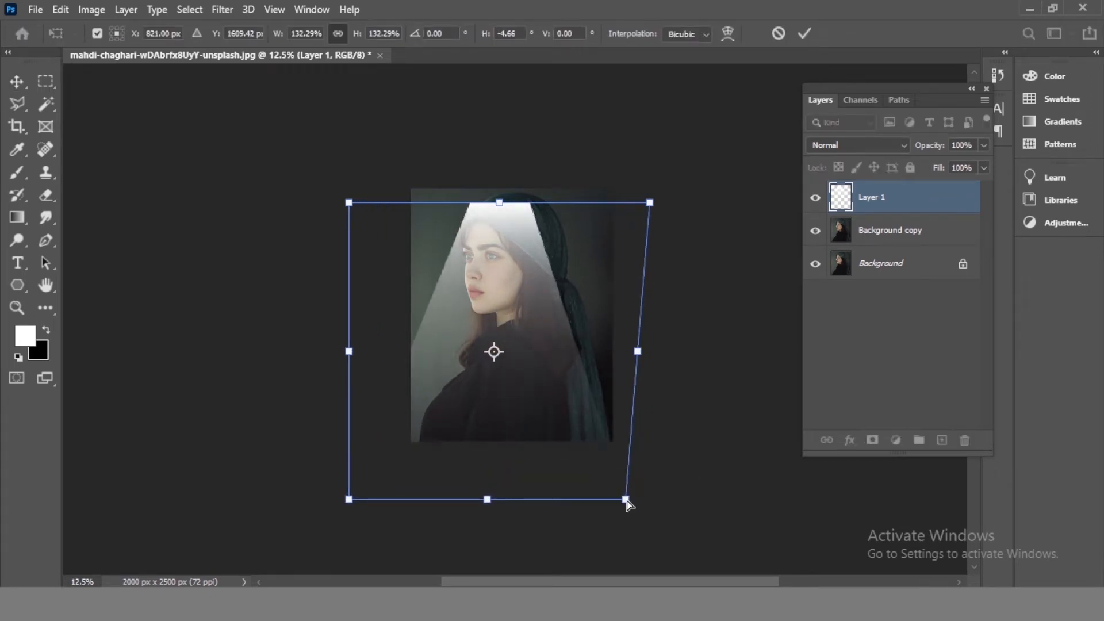
key(ctrl+z)
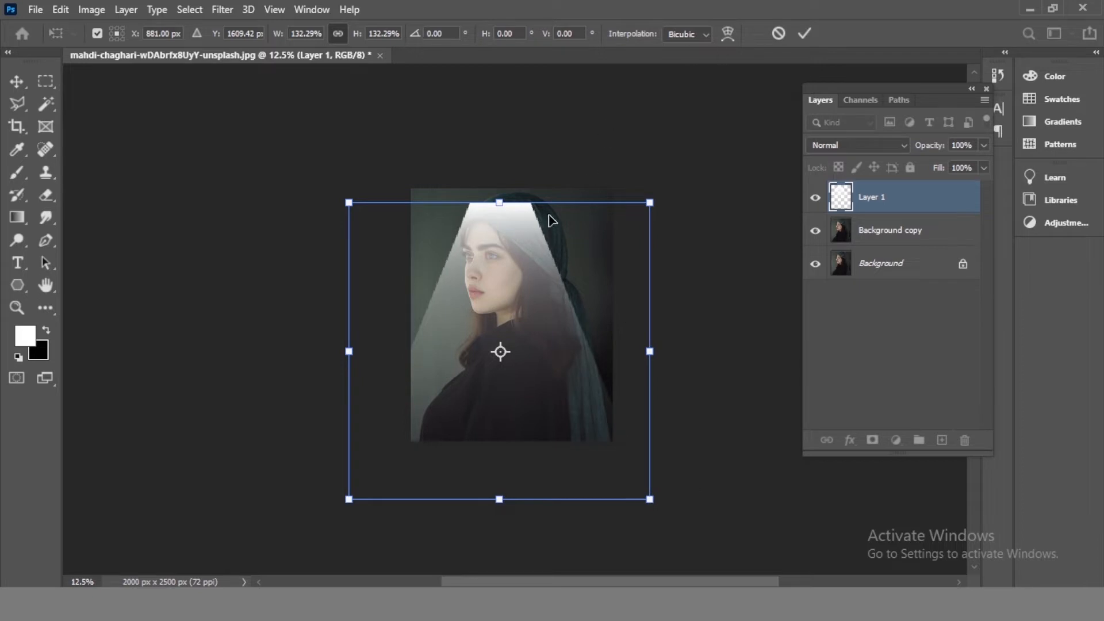
right_click(549, 216)
click(604, 303)
drag(650, 501, 622, 499)
drag(554, 445, 567, 430)
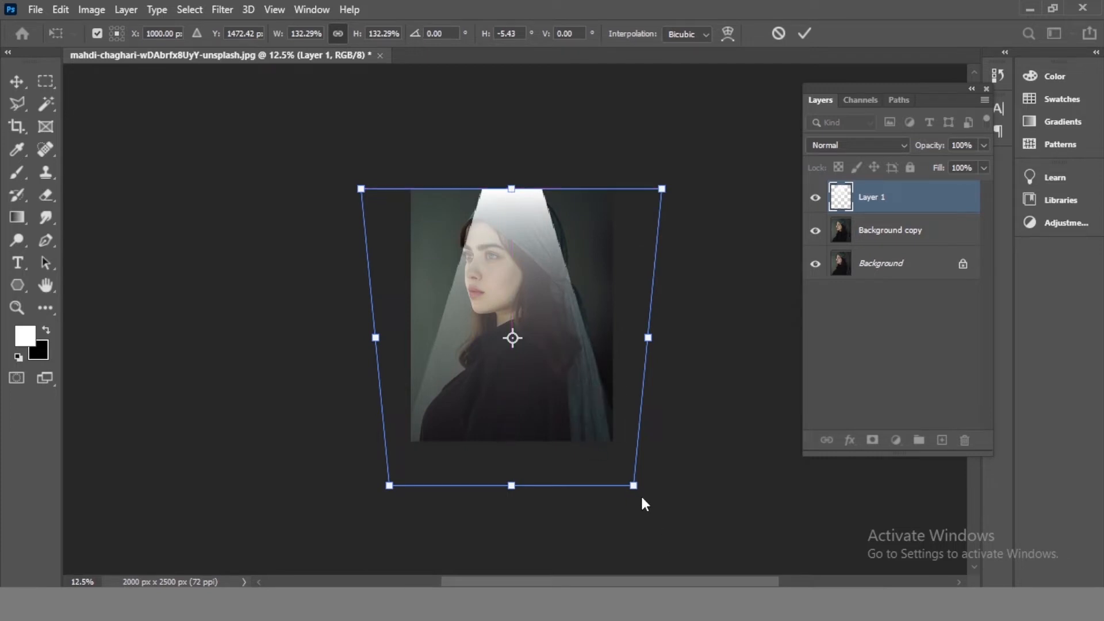
click(805, 33)
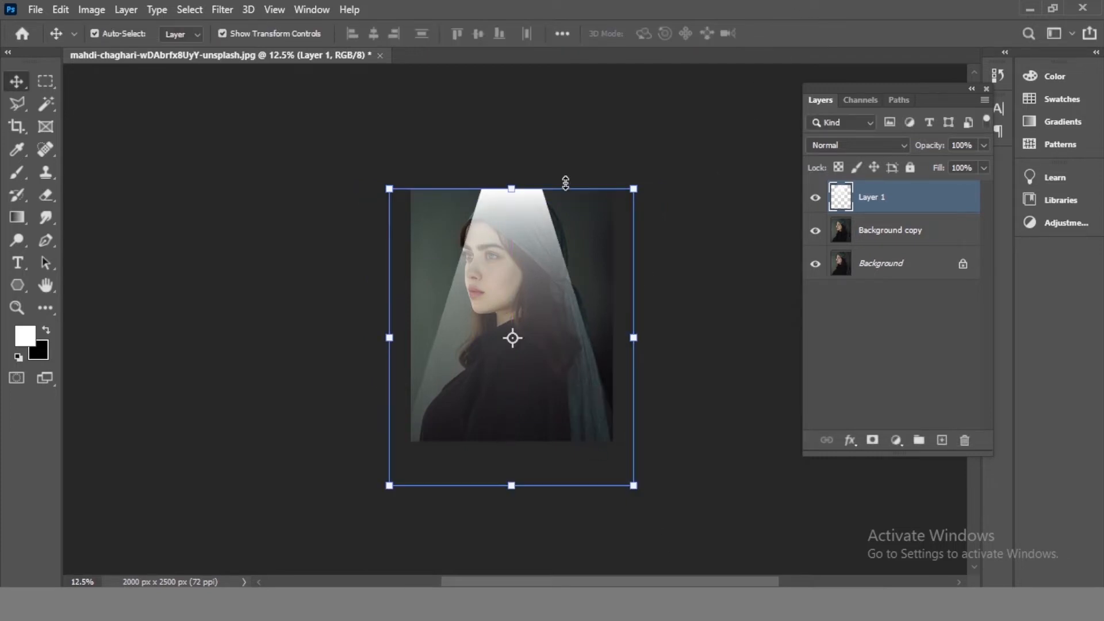
key(ctrl+t)
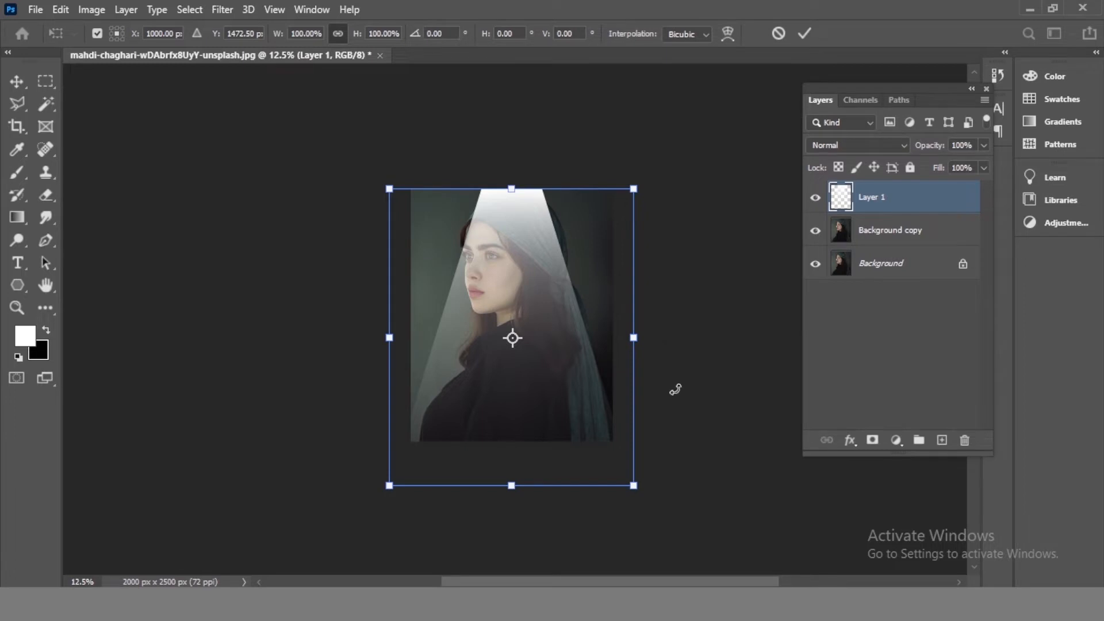
drag(676, 390, 708, 293)
drag(601, 362, 593, 324)
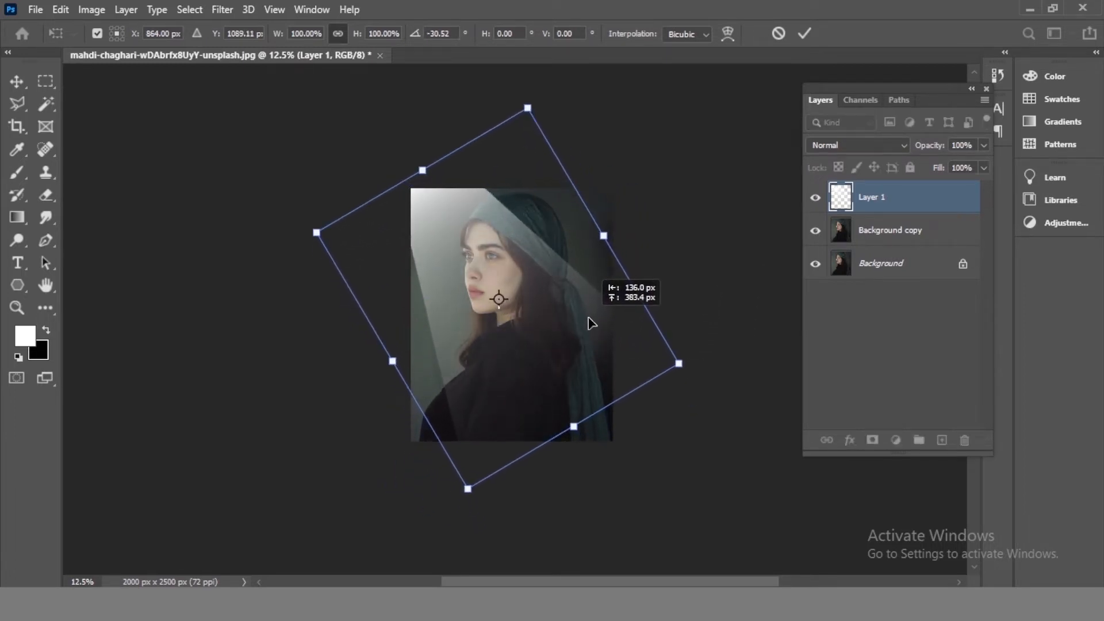
key(Escape)
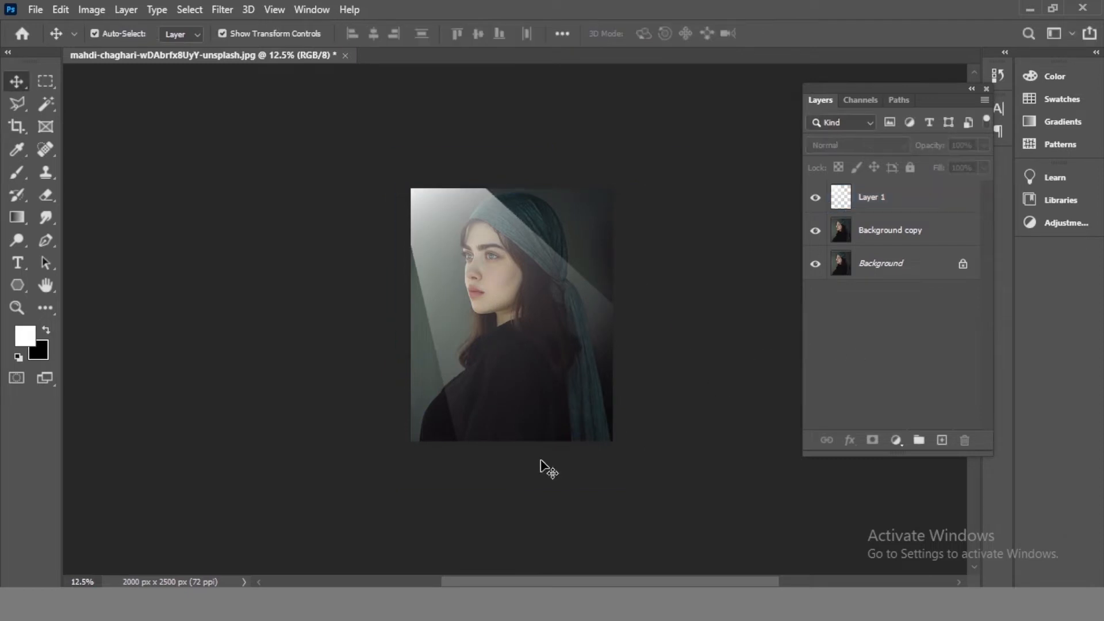
drag(683, 491, 749, 469)
drag(528, 364, 537, 363)
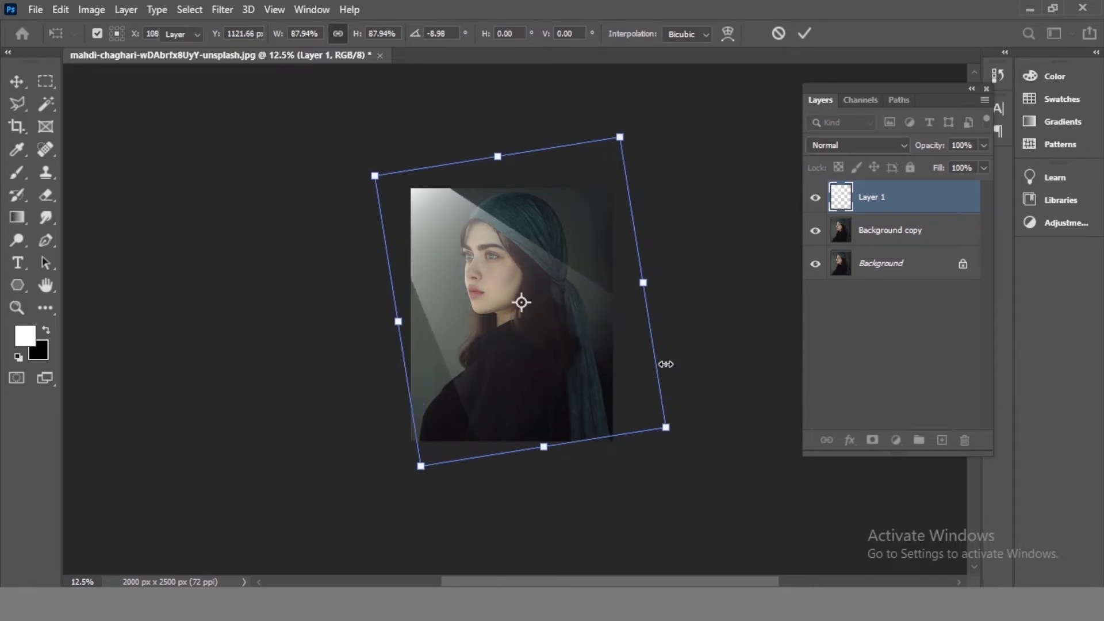
key(Escape)
key(ctrl+z)
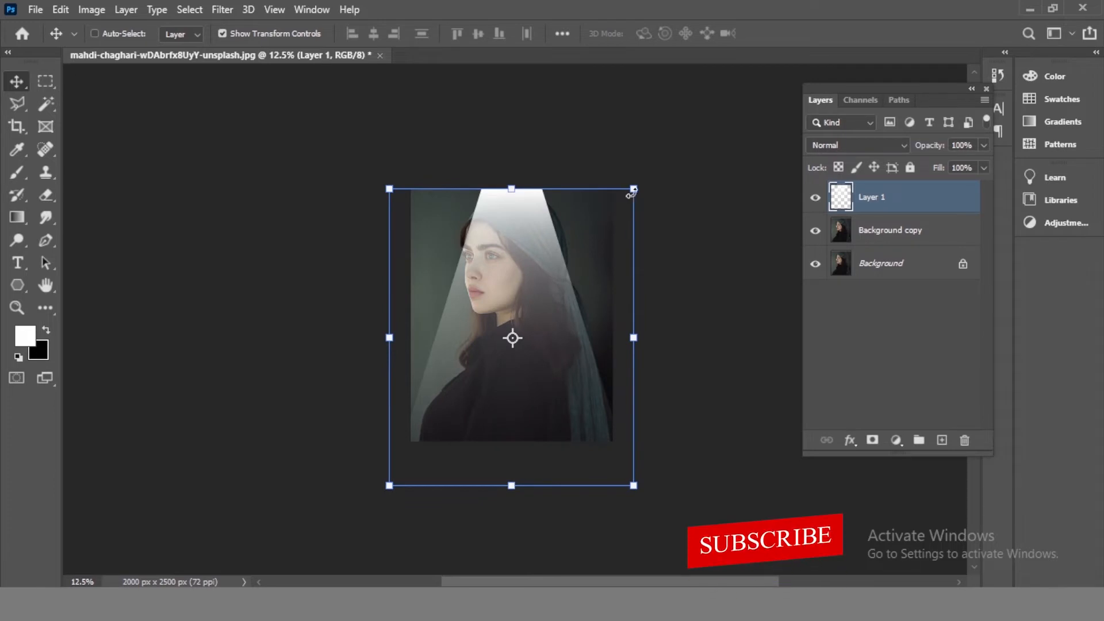
- Apply another Perspective transform, pulling the beam's top corners inward to taper it further
key(ctrl+t)
right_click(515, 242)
click(564, 329)
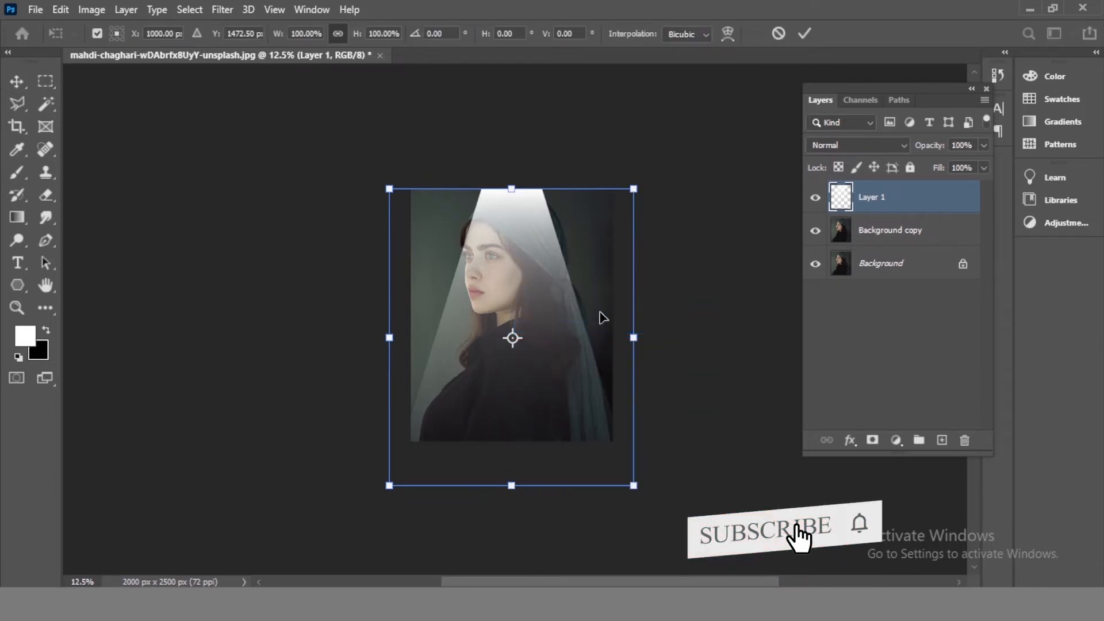
drag(634, 193, 582, 190)
drag(640, 488, 614, 487)
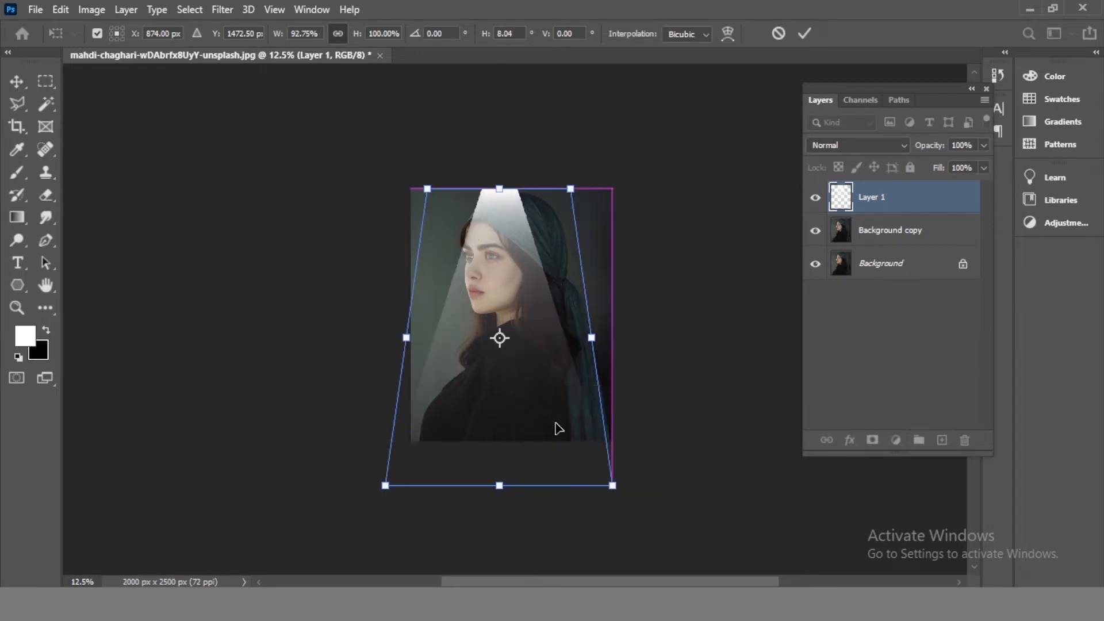
click(805, 33)
- Rotate the beam about -30° and move it so it falls diagonally across the woman's face from the upper left
key(ctrl+t)
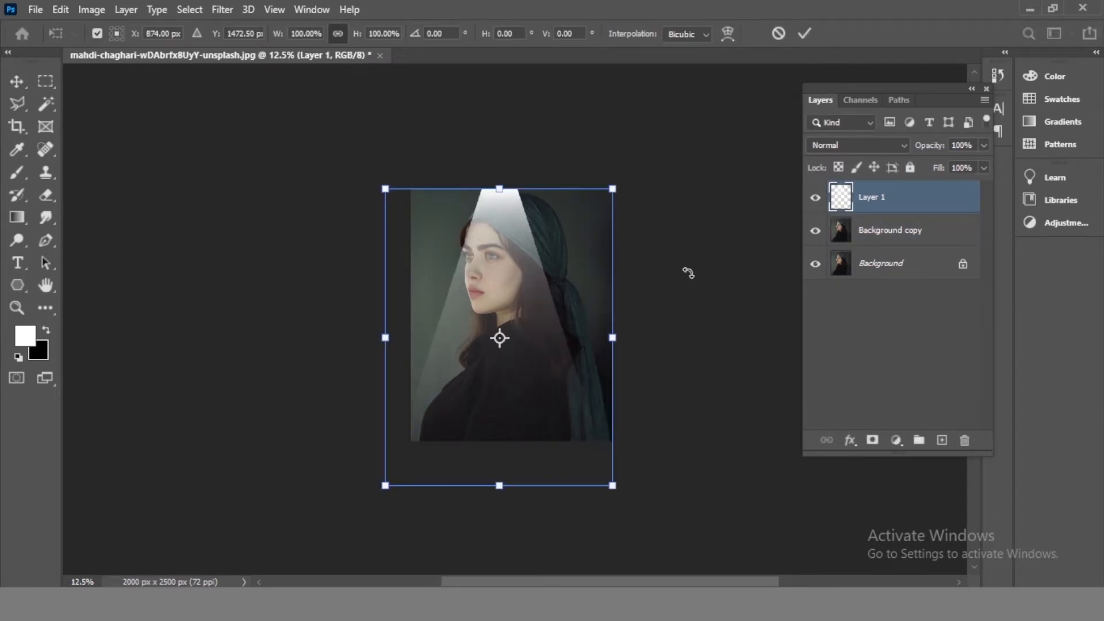
drag(687, 271, 678, 121)
drag(562, 328, 554, 284)
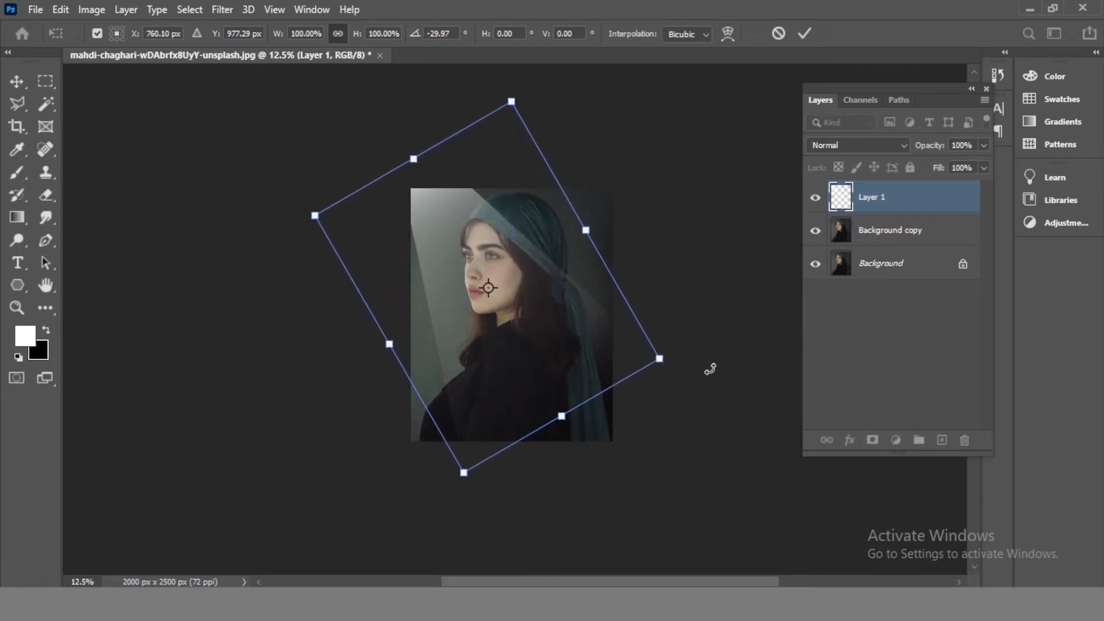
mouse_move(583, 329)
mouse_down()
mouse_move(596, 340)
mouse_move(584, 344)
mouse_up()
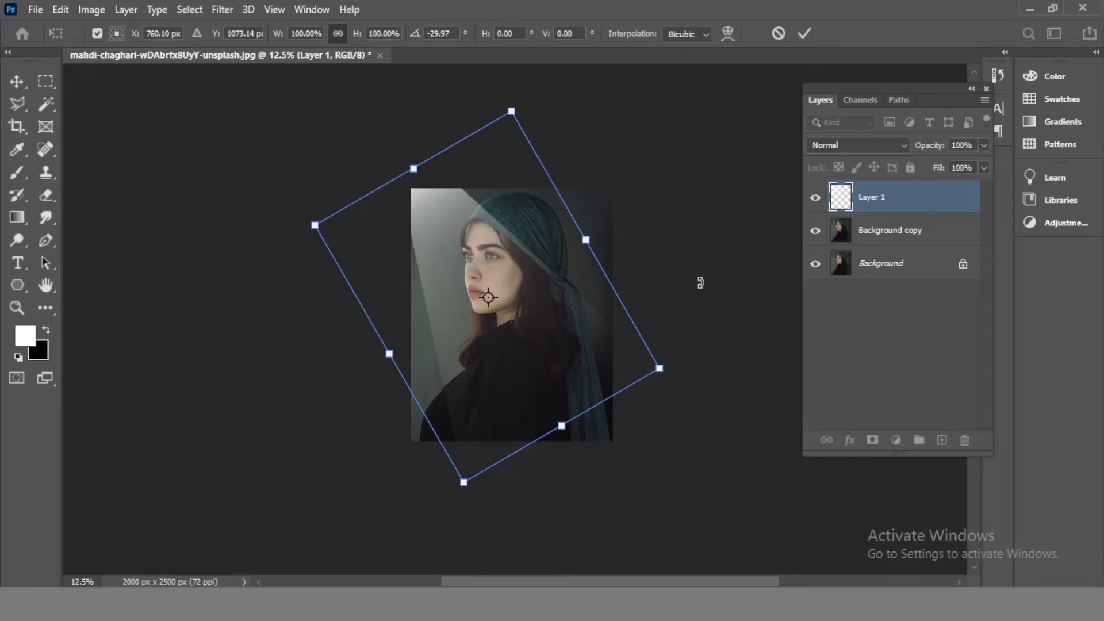
click(811, 36)
click(723, 341)
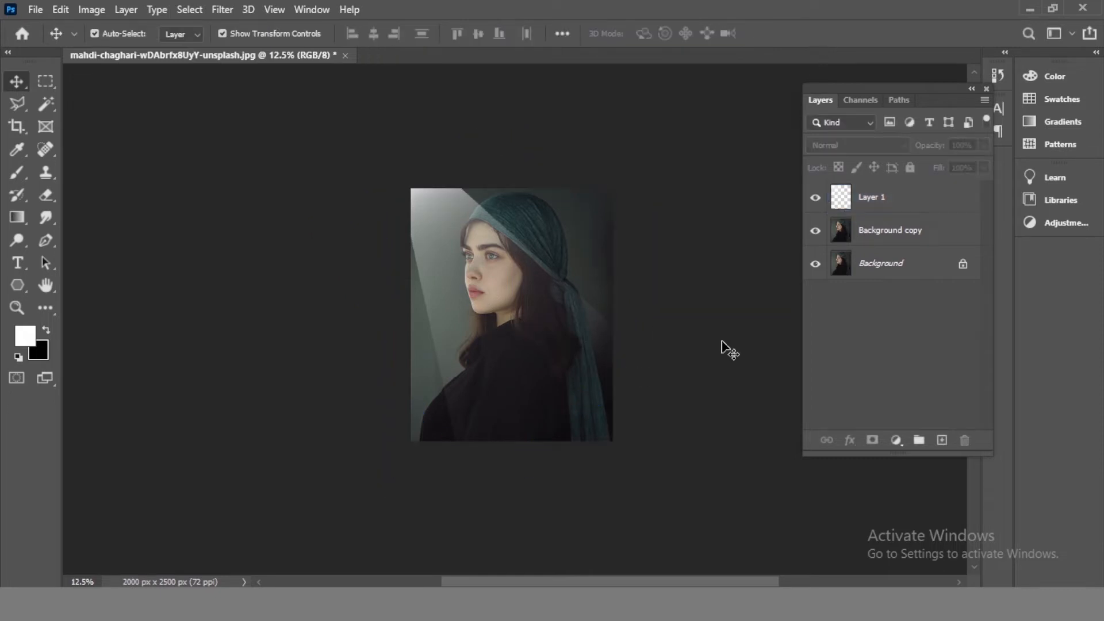
- Zoom in and set Layer 1's blend mode to Vivid Light
key(ctrl+plus)
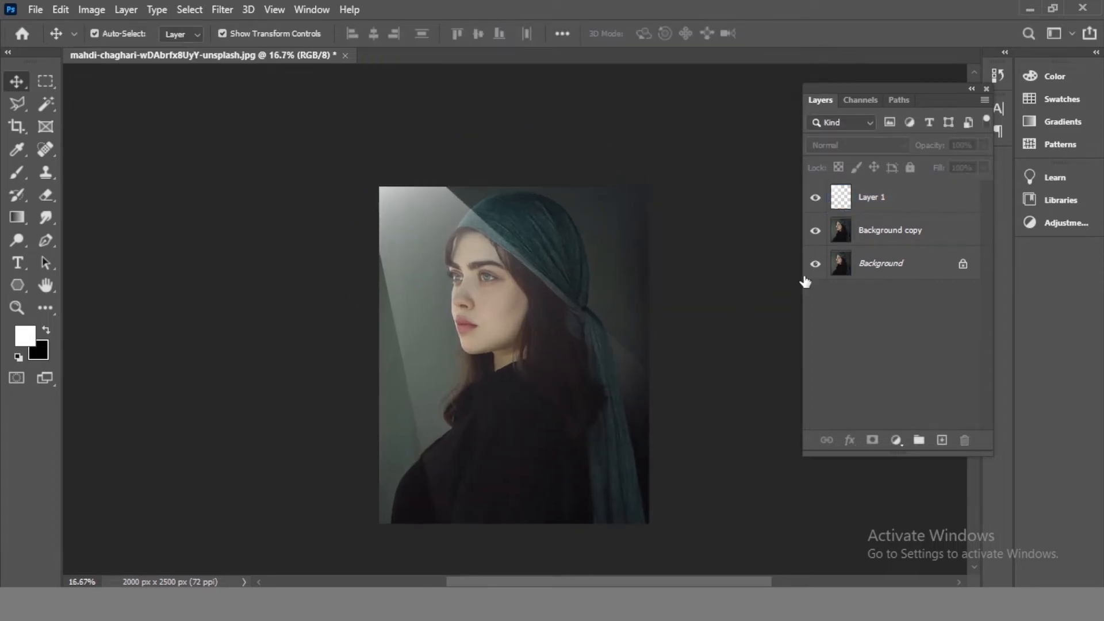
click(943, 197)
click(879, 147)
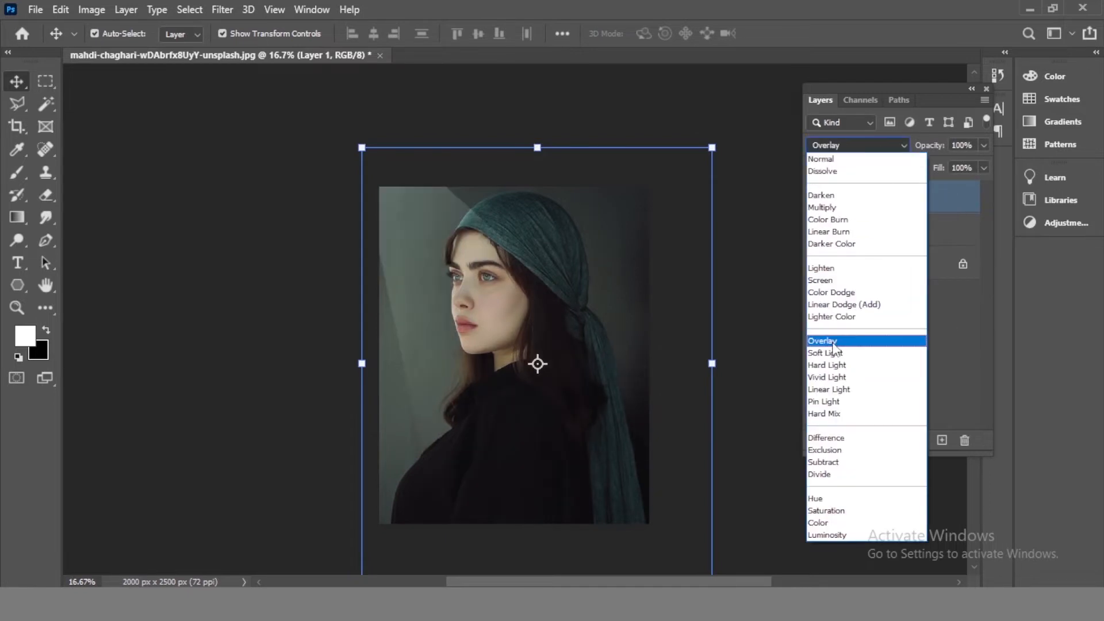
click(829, 378)
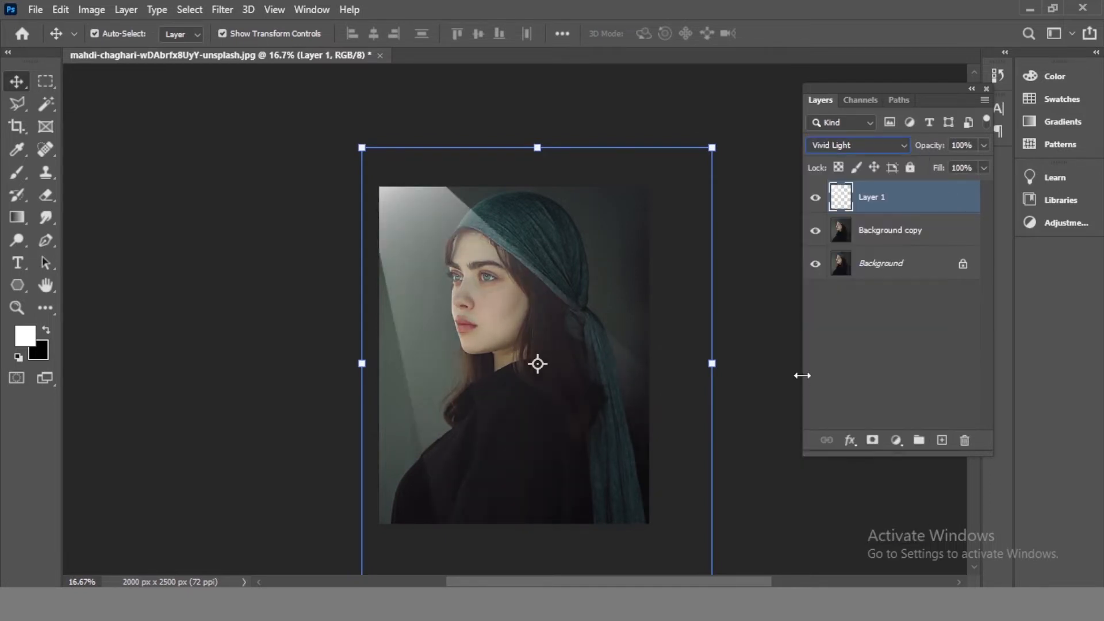
- Duplicate the beam layer three times, merge all four beam layers into one, and set its blend mode to Overlay
drag(582, 405, 592, 371)
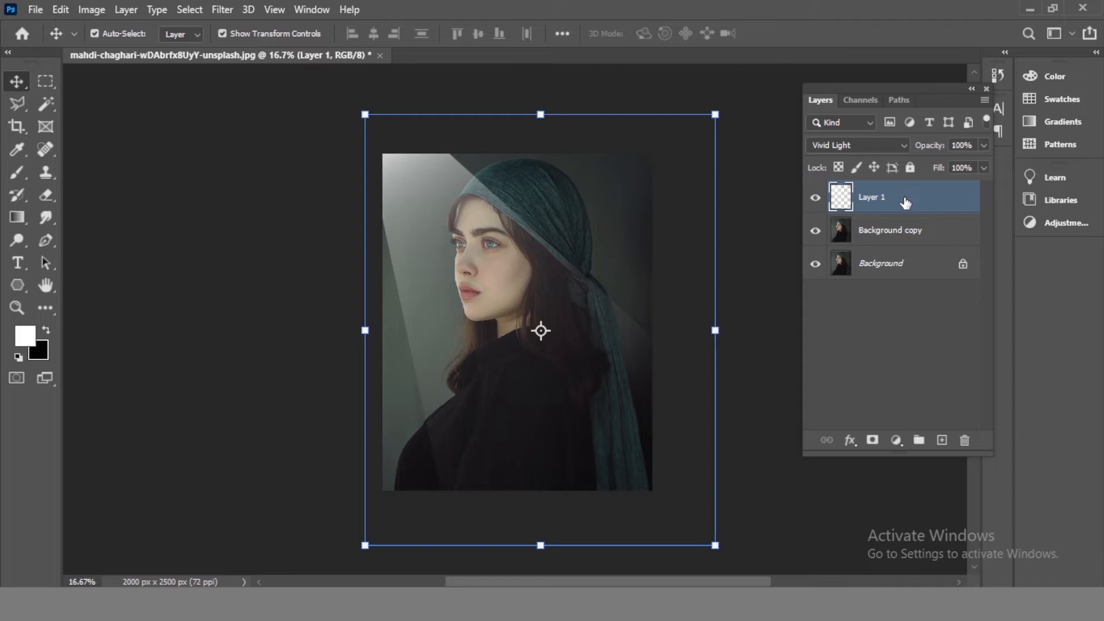
drag(905, 203, 943, 440)
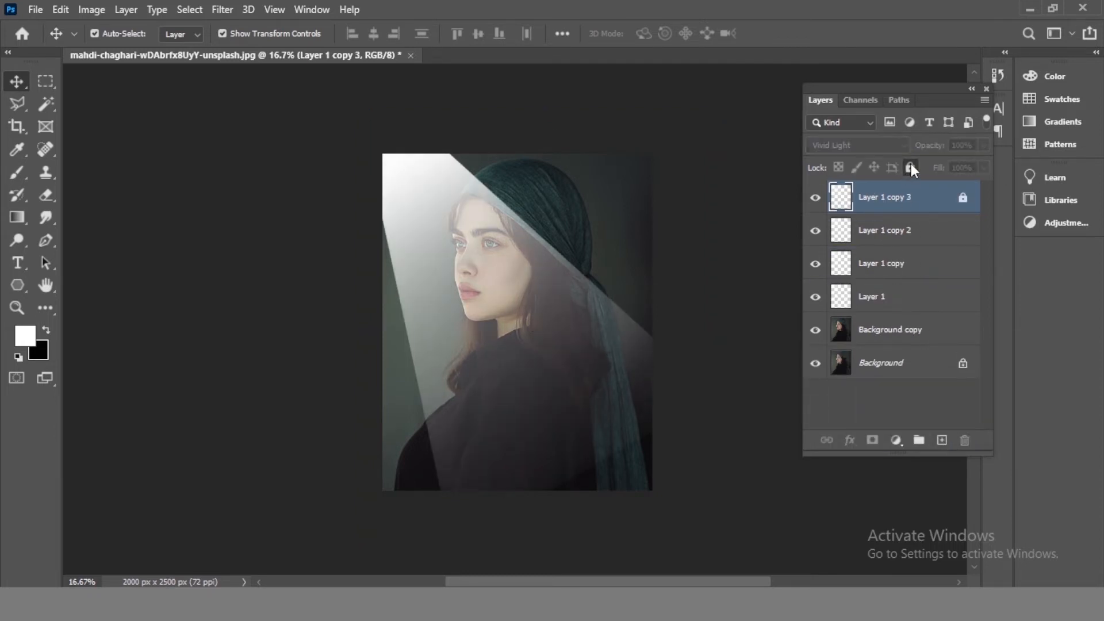
shift+click(909, 302)
right_click(904, 231)
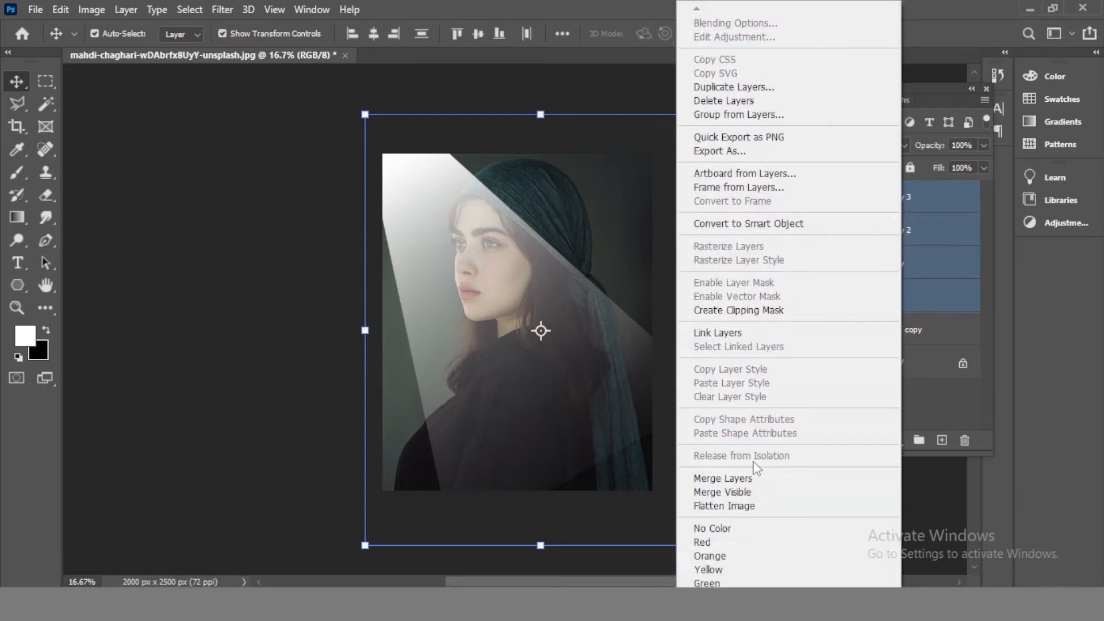
click(734, 478)
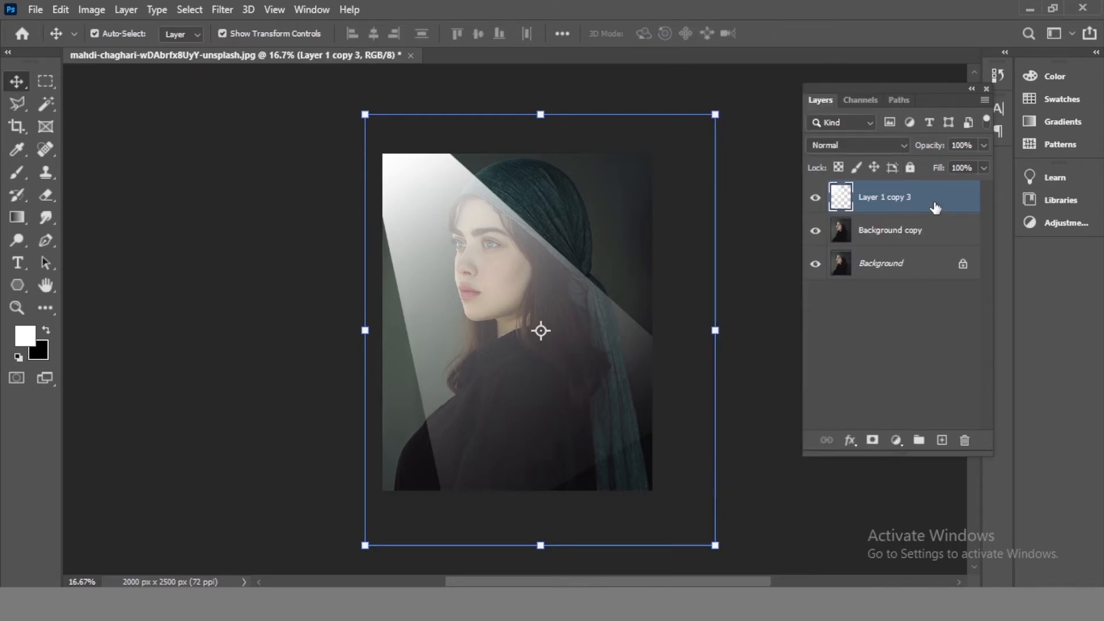
click(878, 146)
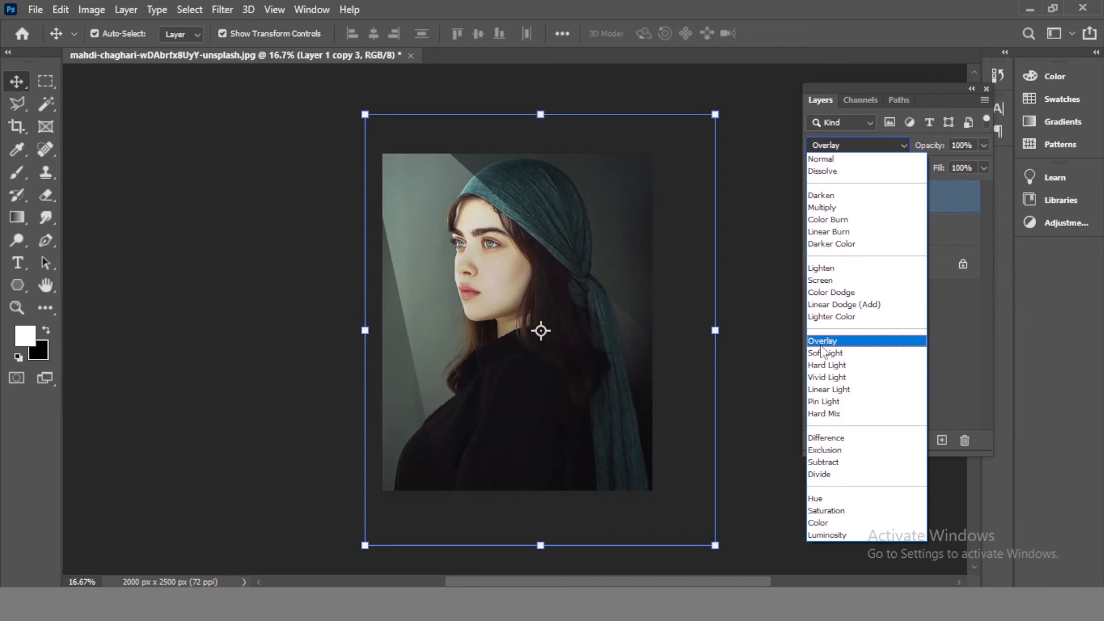
click(821, 344)
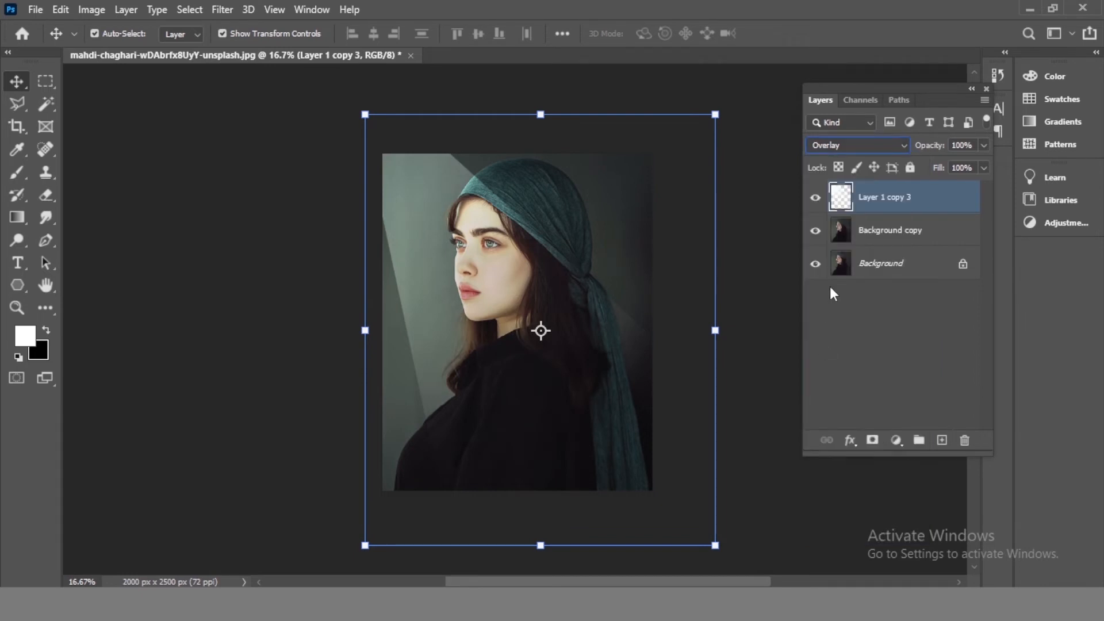
mouse_move(521, 354)
mouse_down()
mouse_move(556, 353)
mouse_move(514, 346)
mouse_up()
drag(711, 321, 647, 358)
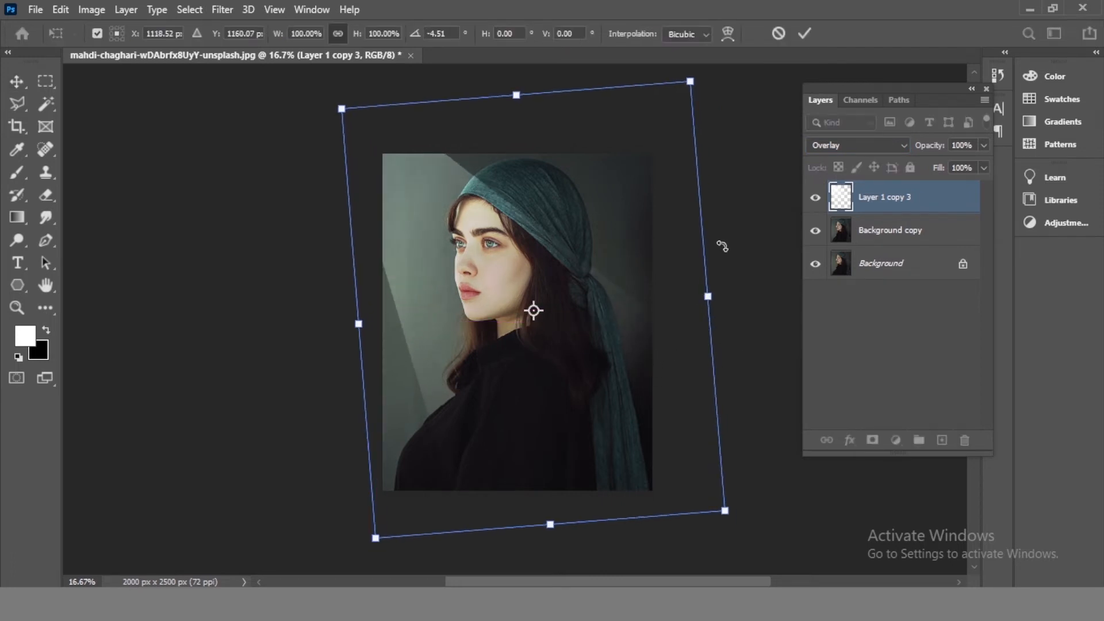
key(Escape)
click(751, 210)
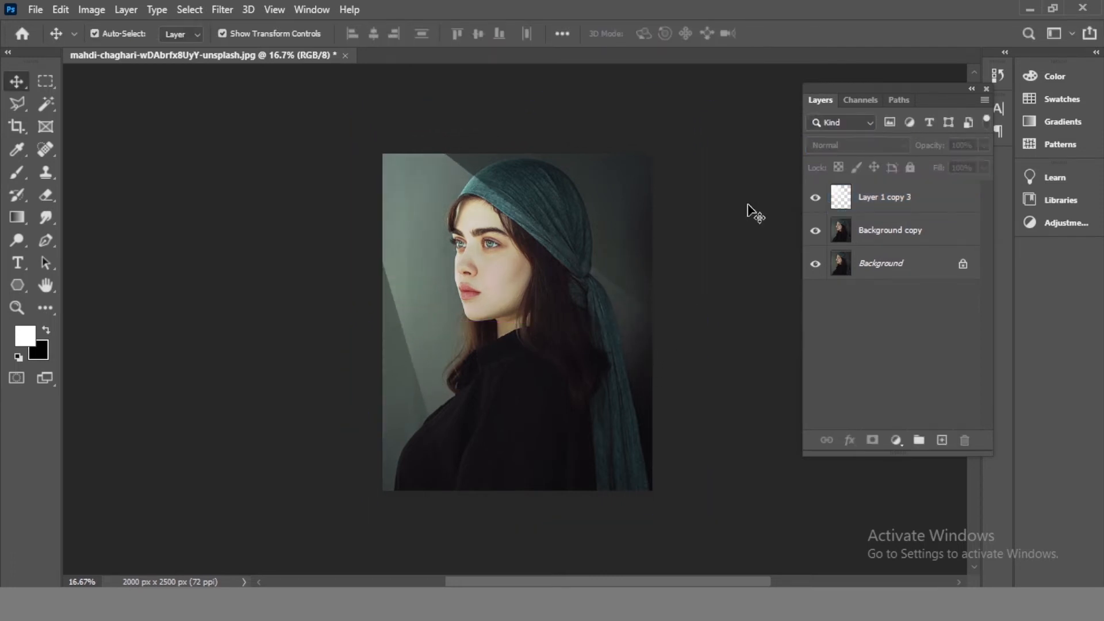
- Select the merged beam layer and soften it with a Gaussian Blur
key(ctrl+plus)
drag(512, 198, 507, 254)
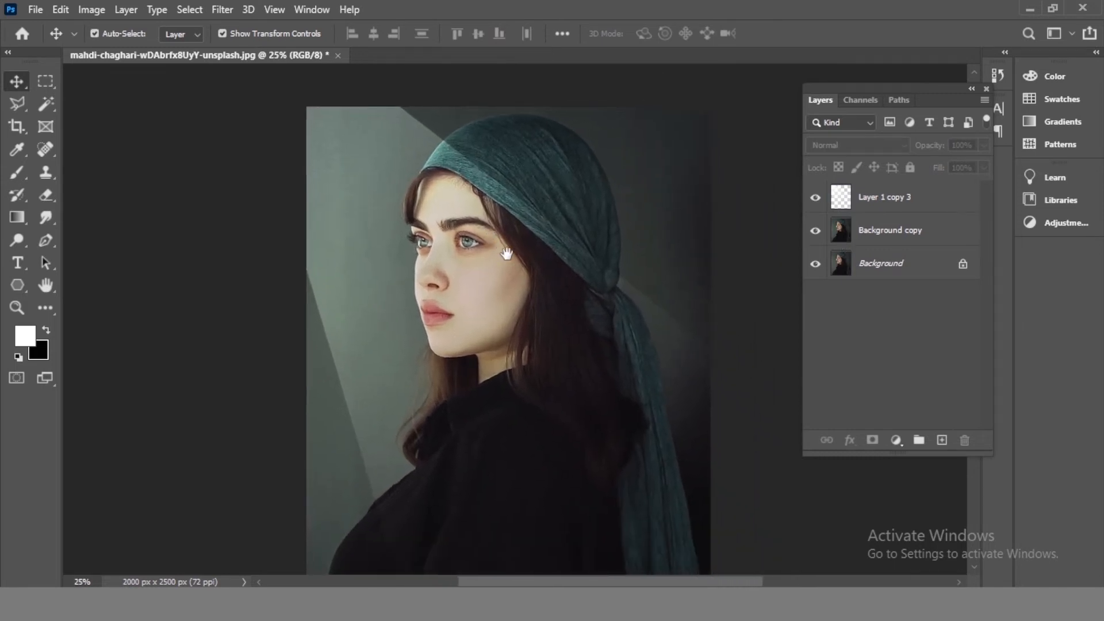
click(900, 199)
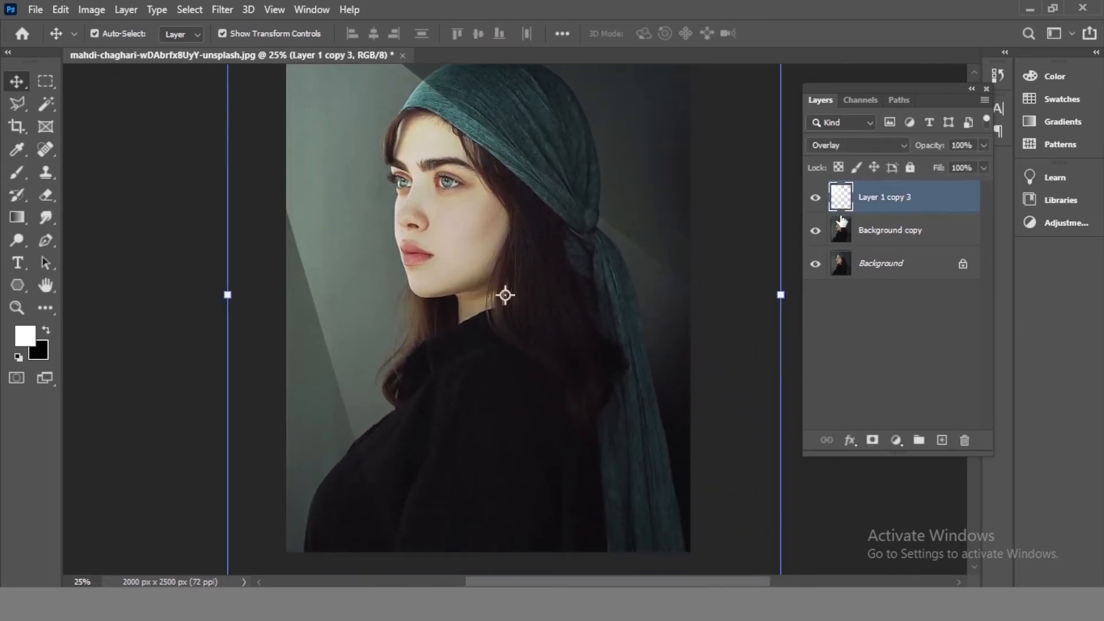
click(222, 10)
mouse_move(230, 202)
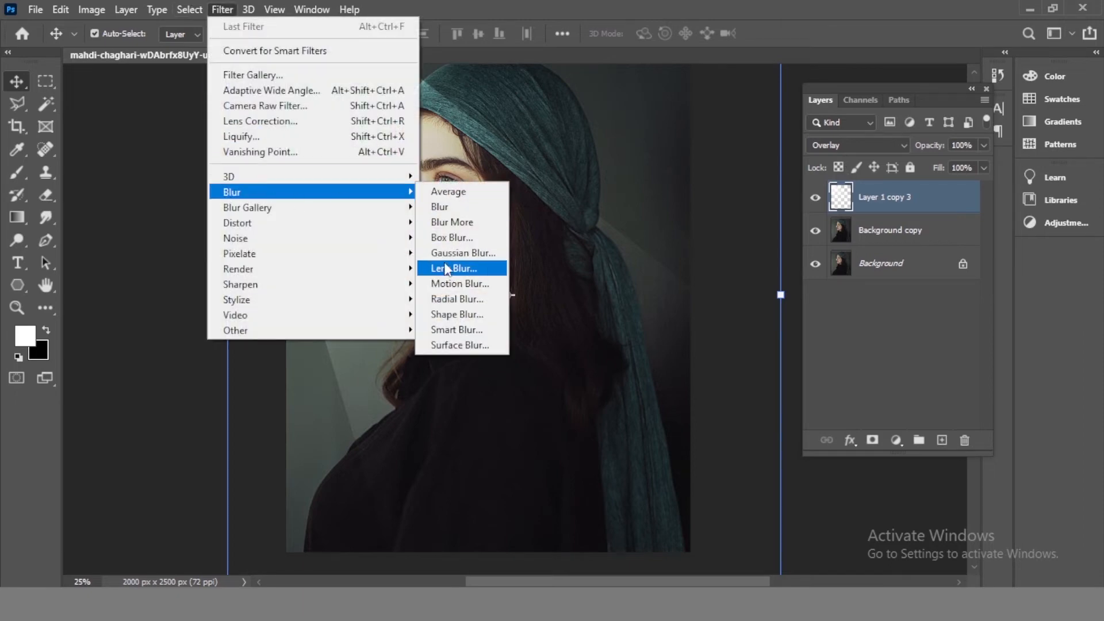
click(457, 253)
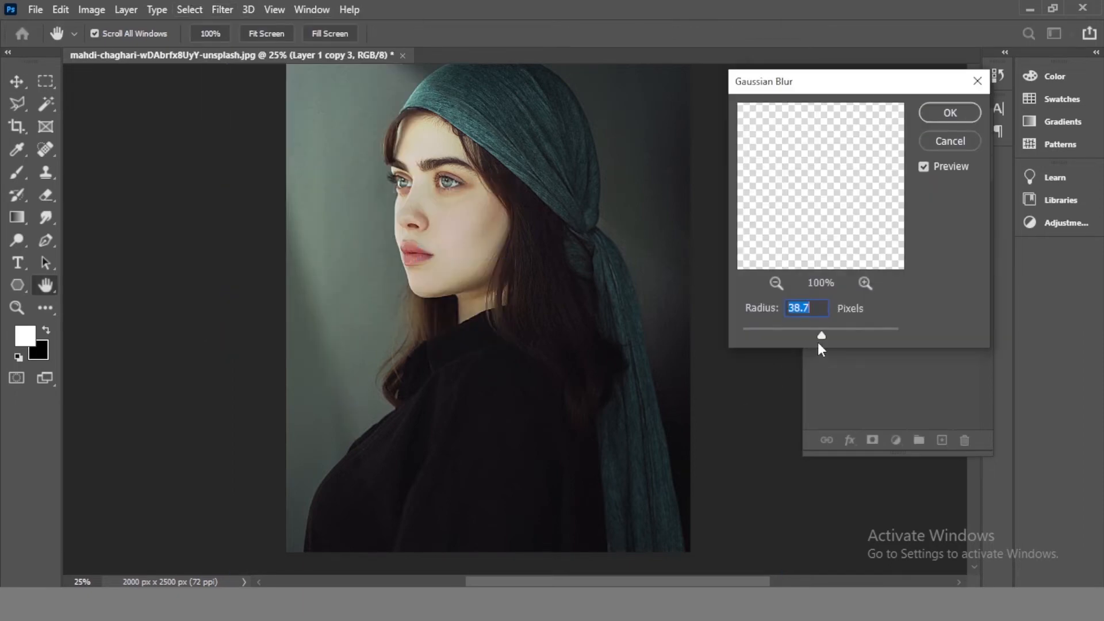
drag(808, 333, 791, 333)
click(951, 114)
key(v)
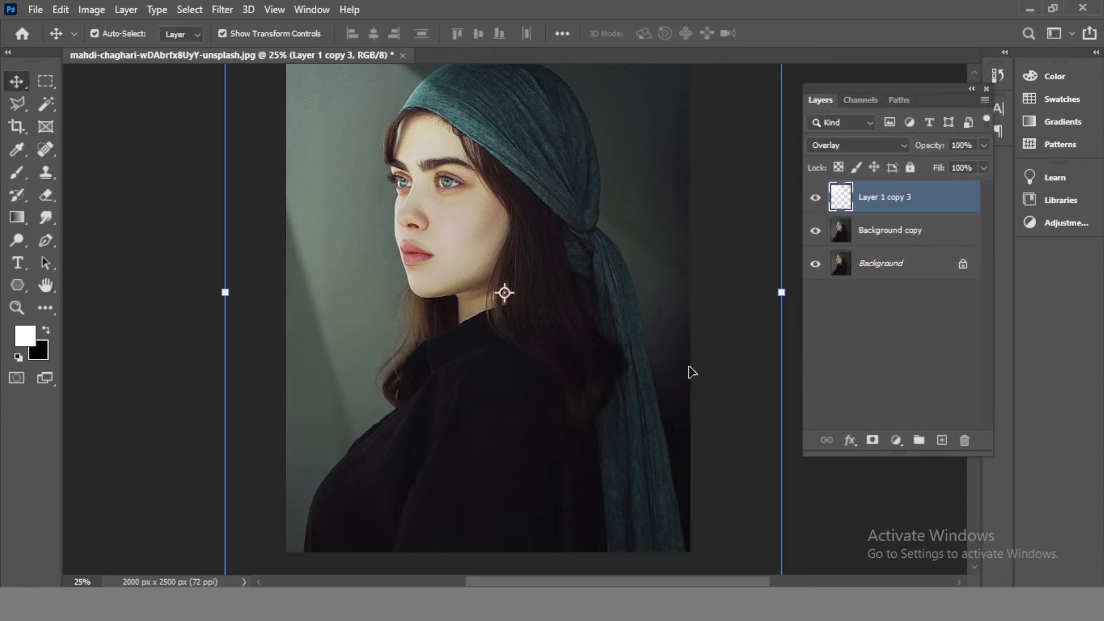
- Add a Curves adjustment layer above the Background copy and pull the black point inward to deepen the shadows
key(ctrl+minus)
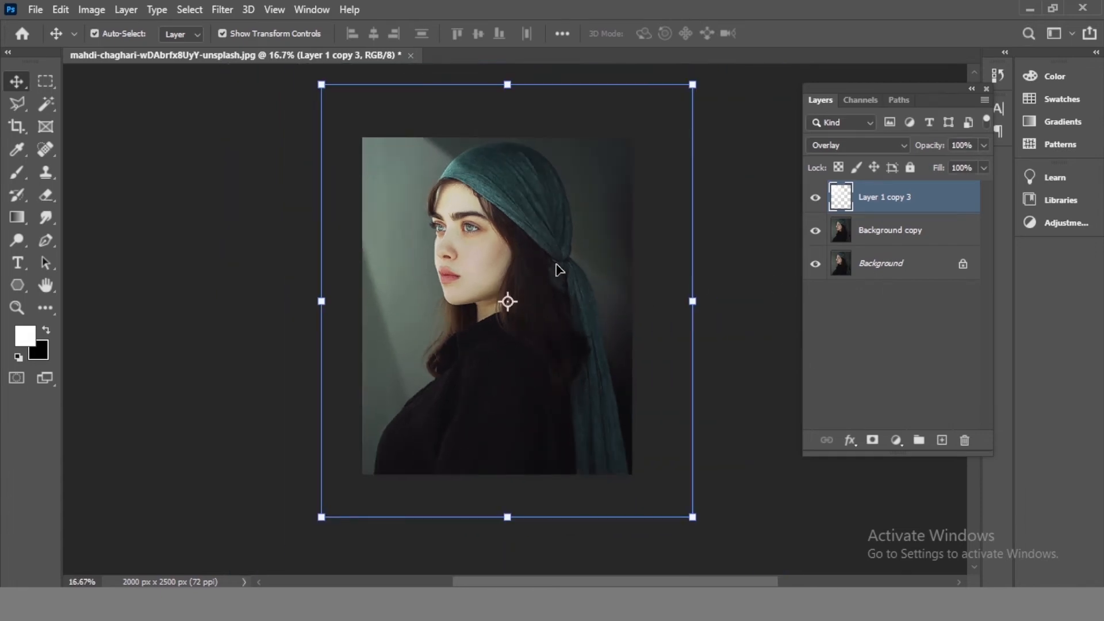
key(ctrl+plus)
click(902, 232)
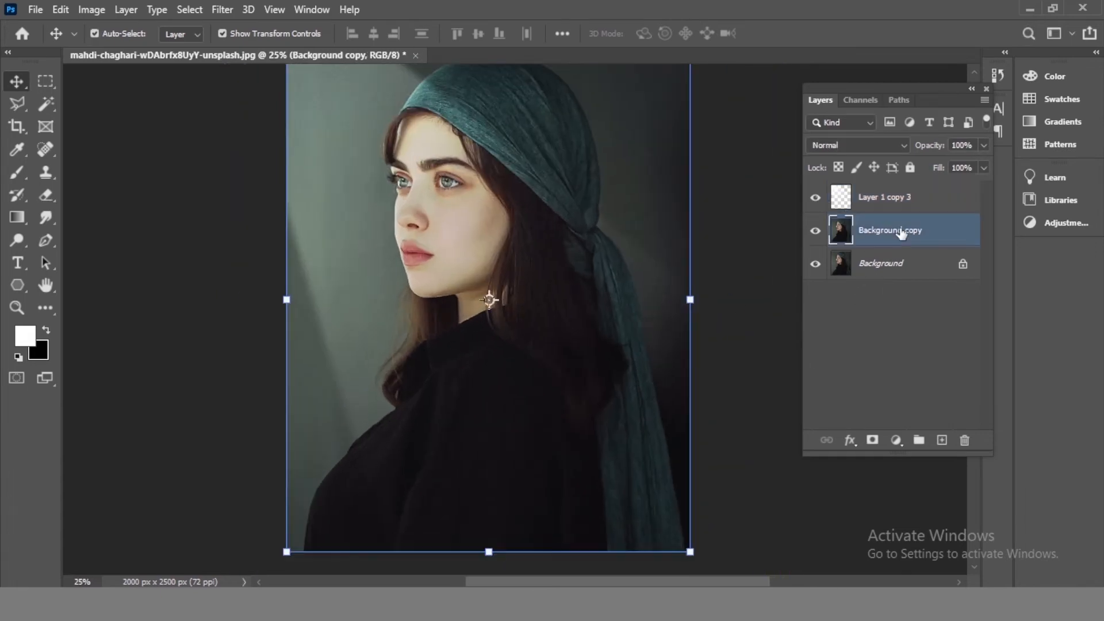
key(ctrl+minus)
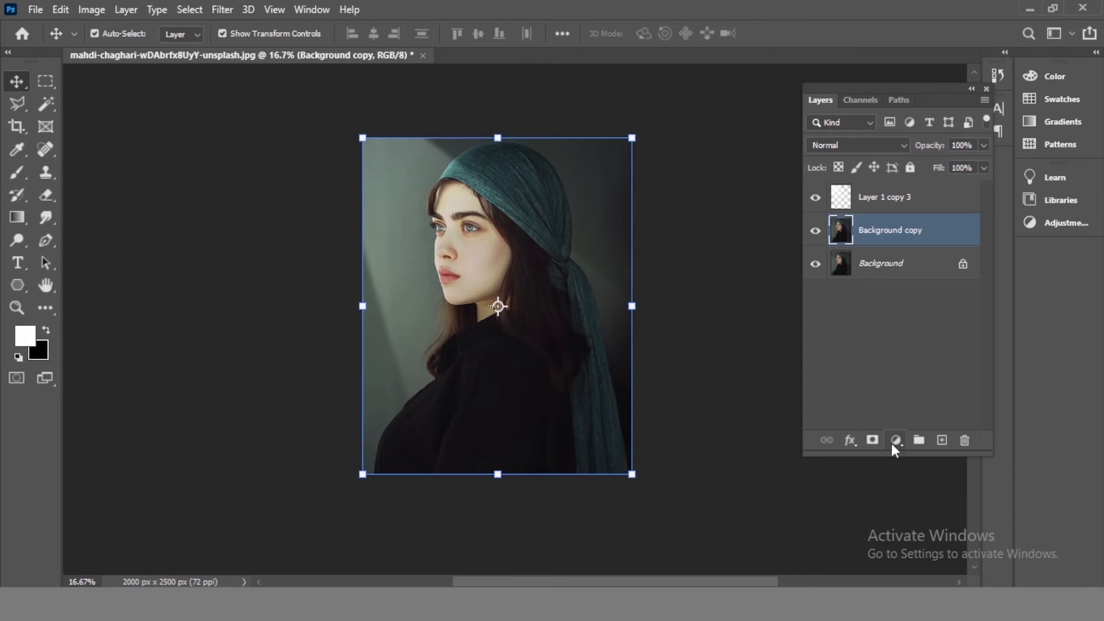
click(895, 441)
click(923, 241)
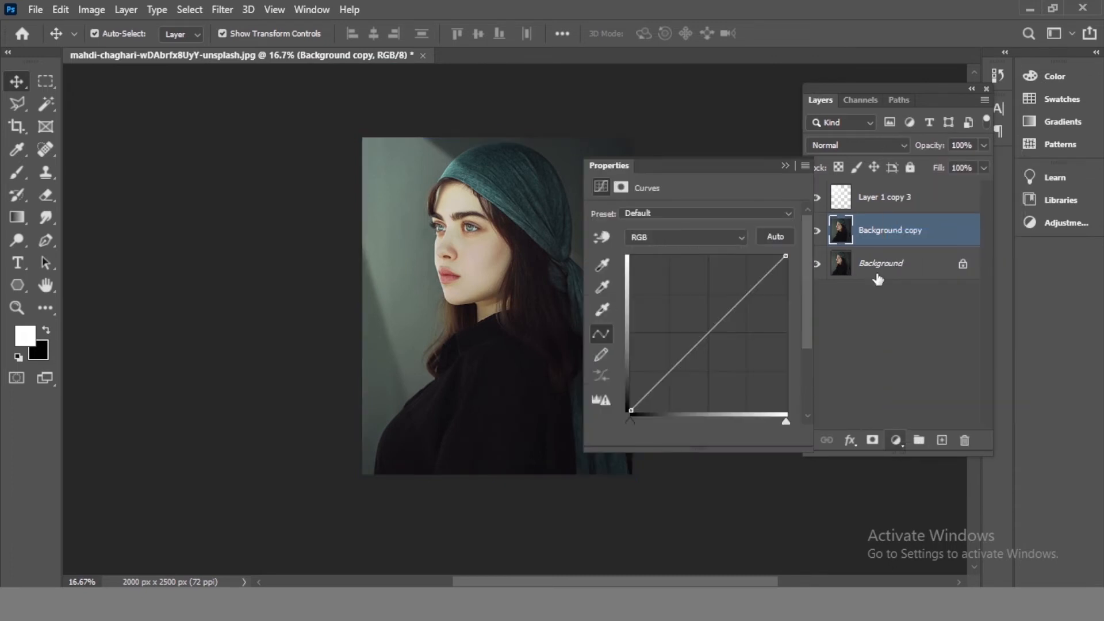
drag(739, 166, 847, 161)
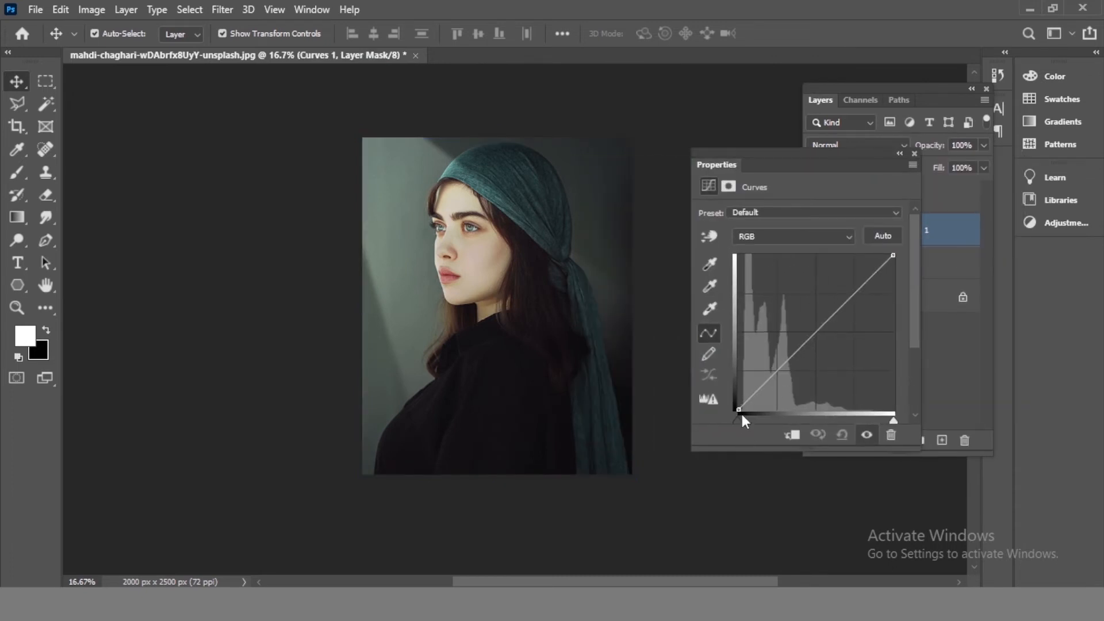
drag(739, 421, 755, 422)
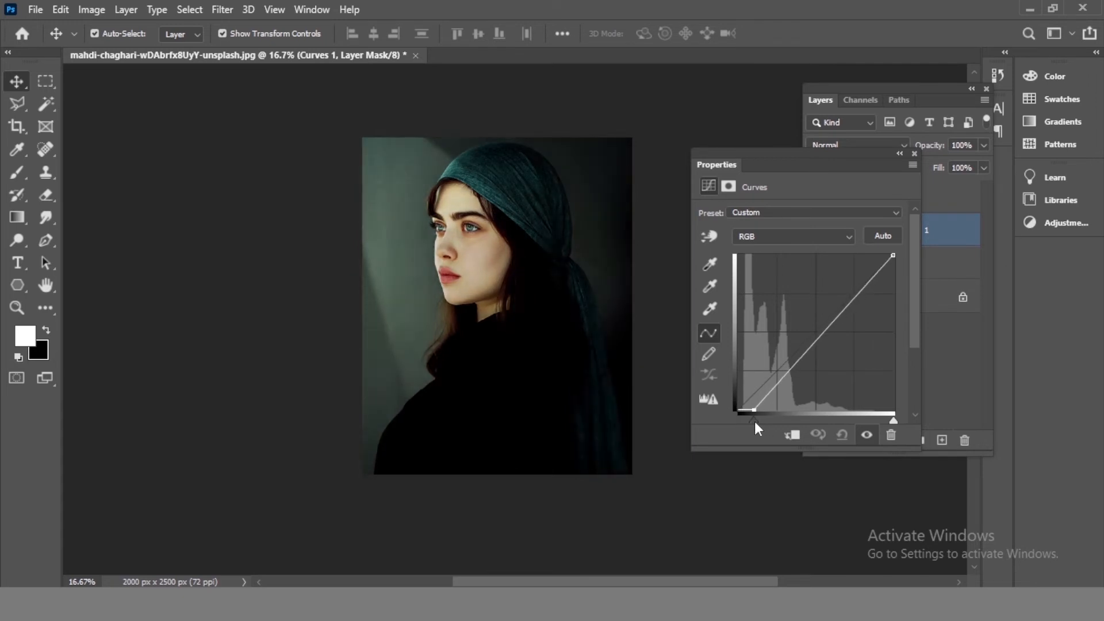
click(914, 154)
- Move the Curves layer to the top of the stack and refine its curve by pulling the black and white points inward
click(908, 246)
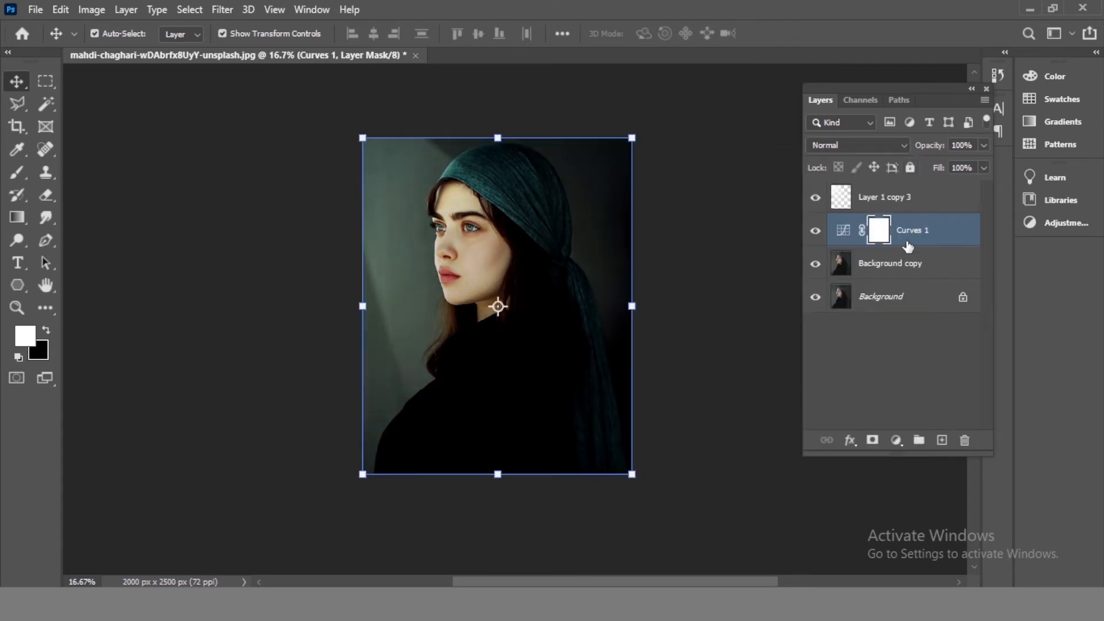
drag(907, 247, 923, 185)
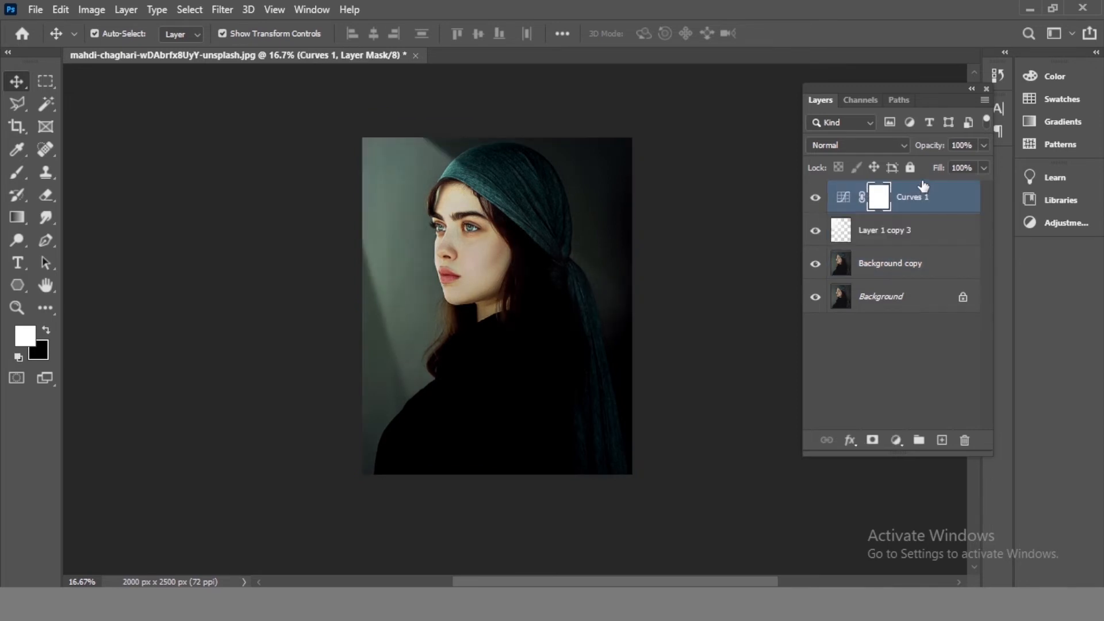
click(901, 241)
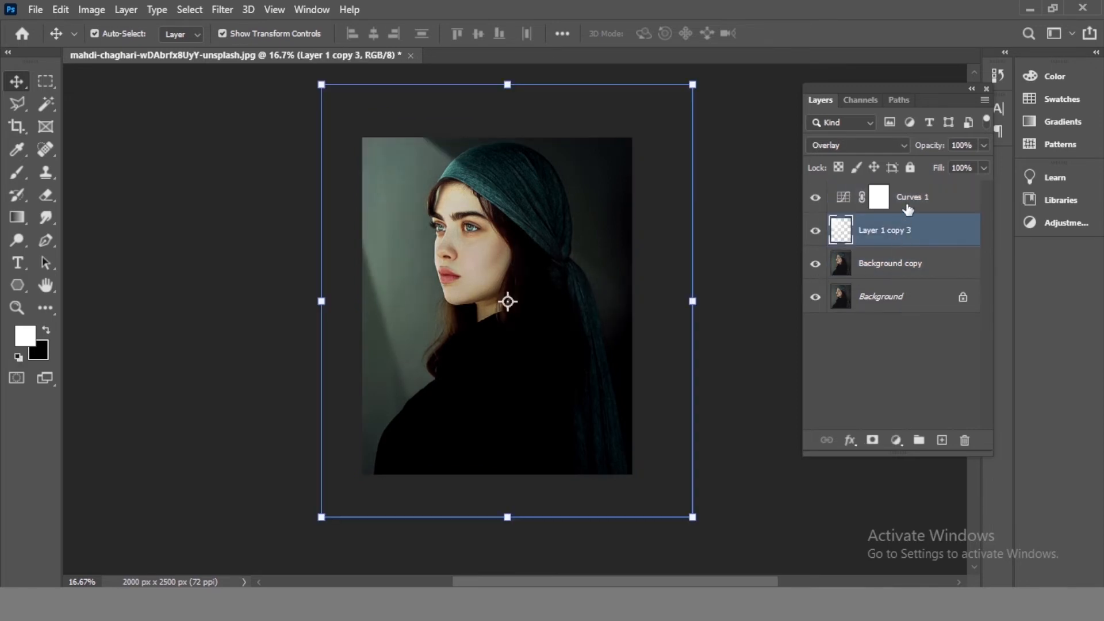
click(908, 209)
double_click(844, 198)
mouse_move(740, 420)
mouse_down()
mouse_move(770, 415)
mouse_move(757, 415)
mouse_up()
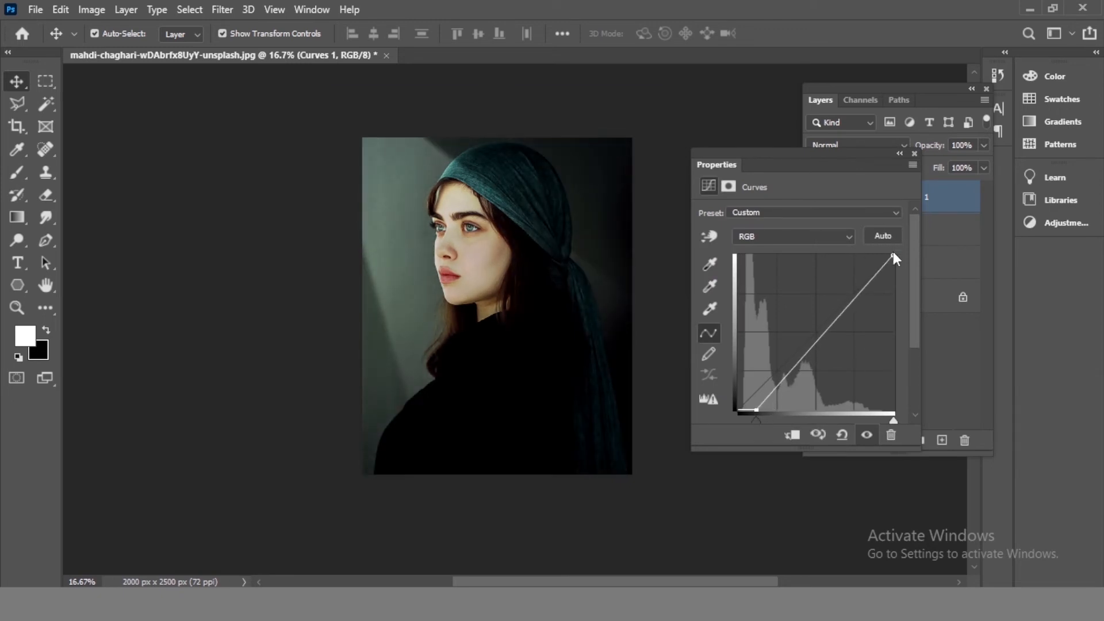
drag(893, 258, 878, 255)
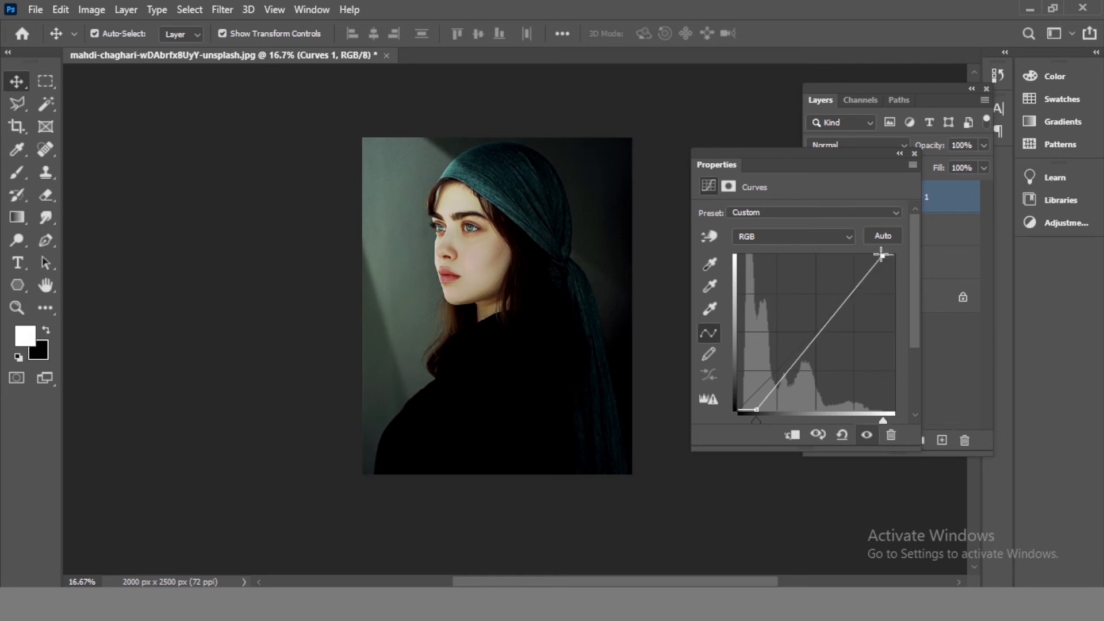
click(915, 155)
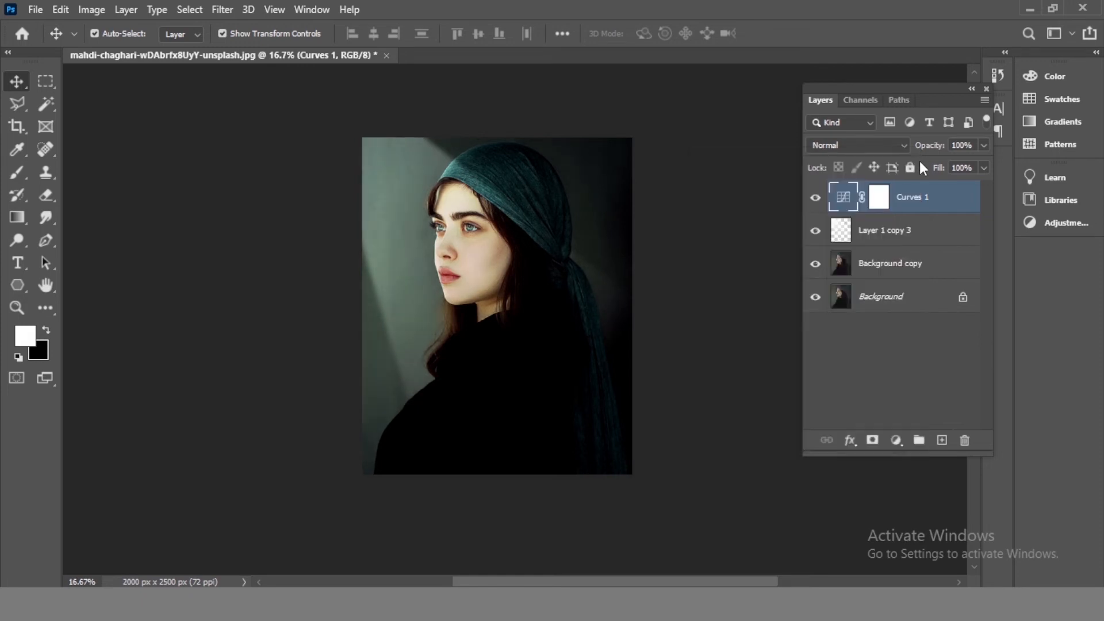
- Try the Hard Light blend mode on the beam layer
click(920, 352)
key(ctrl+plus)
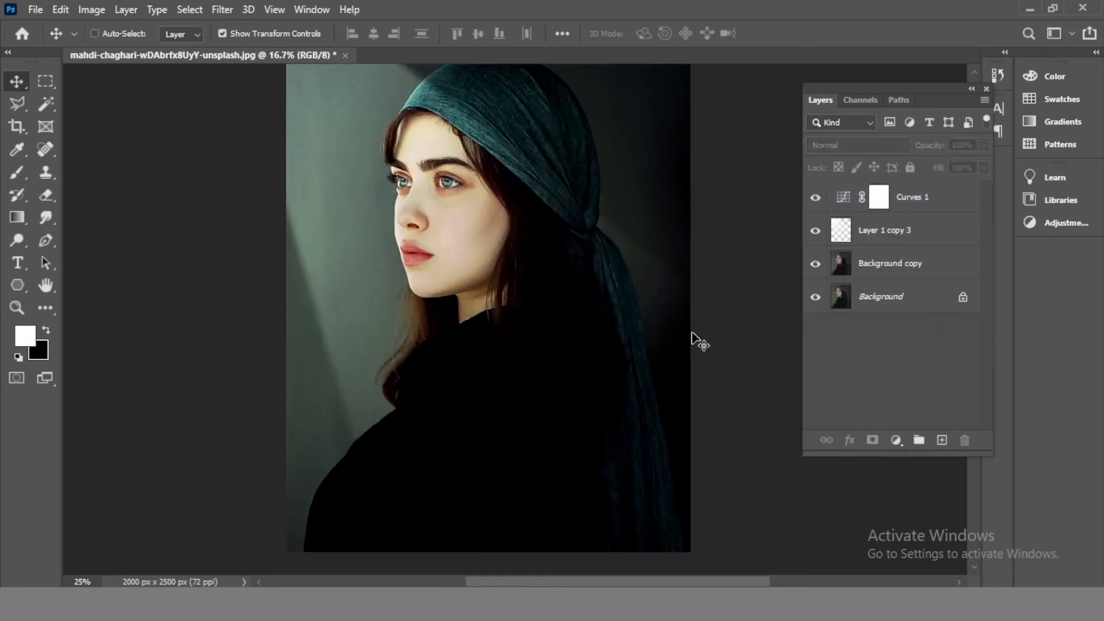
drag(439, 226, 503, 259)
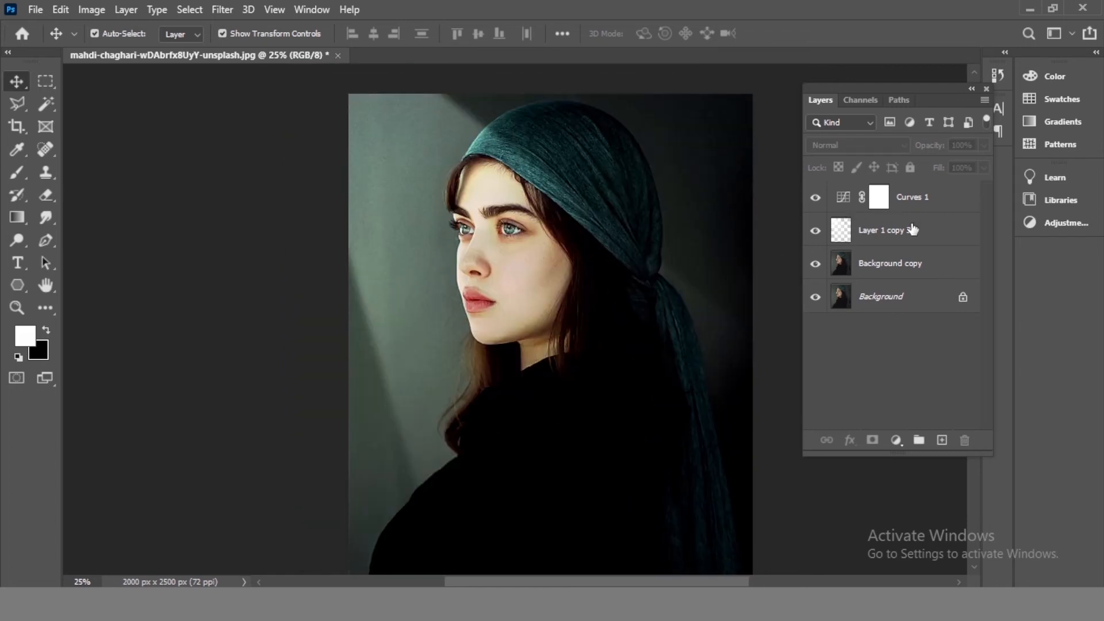
click(935, 241)
click(897, 146)
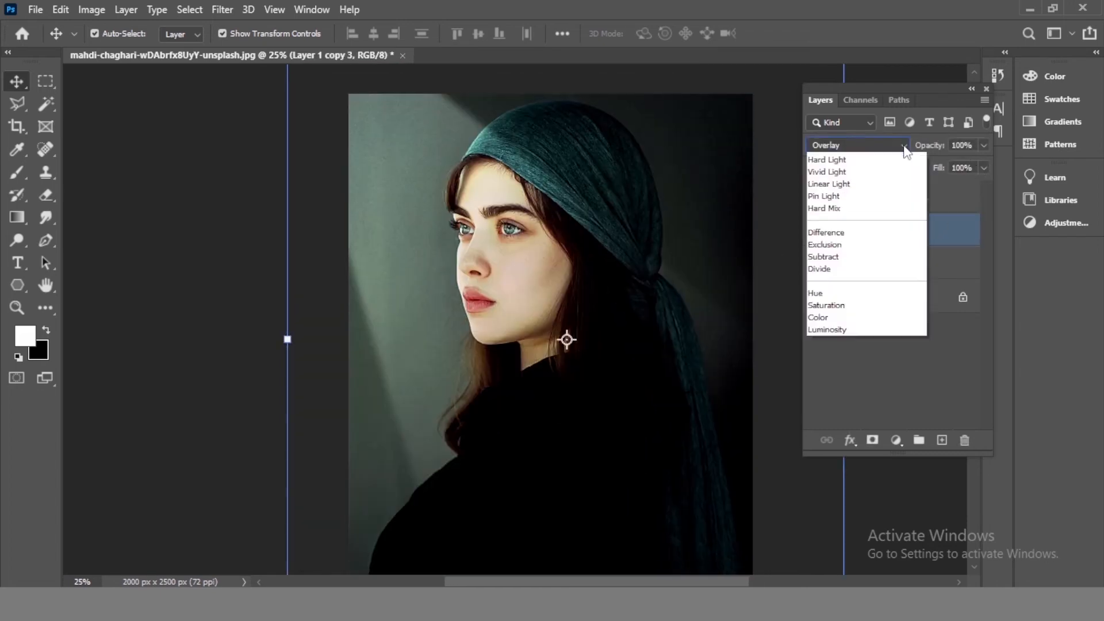
click(834, 157)
click(873, 145)
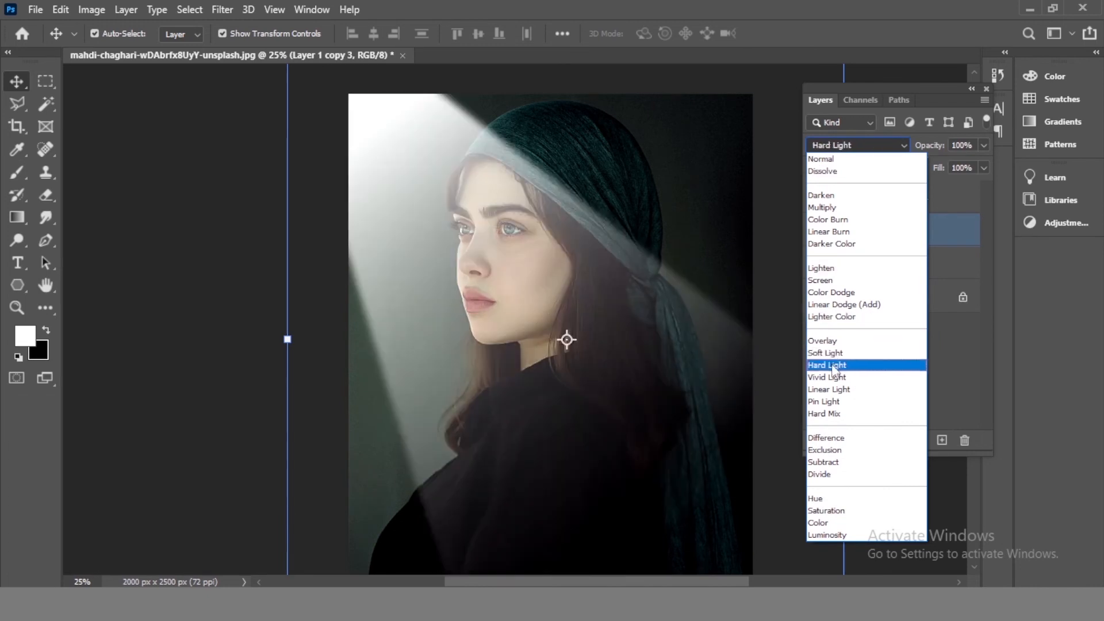
click(833, 369)
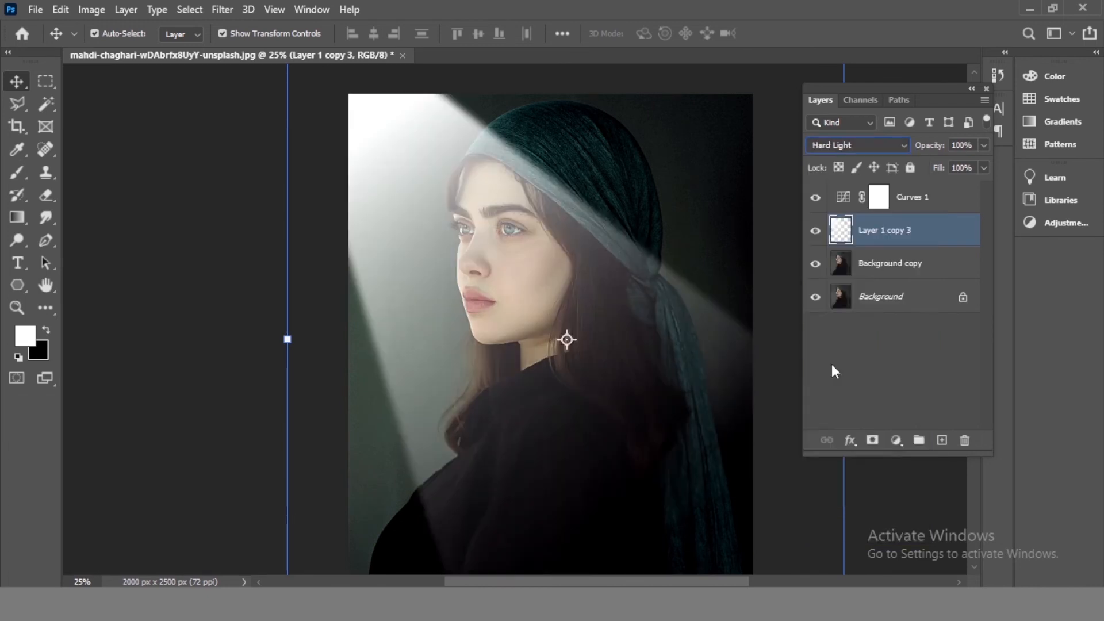
key(ctrl+plus)
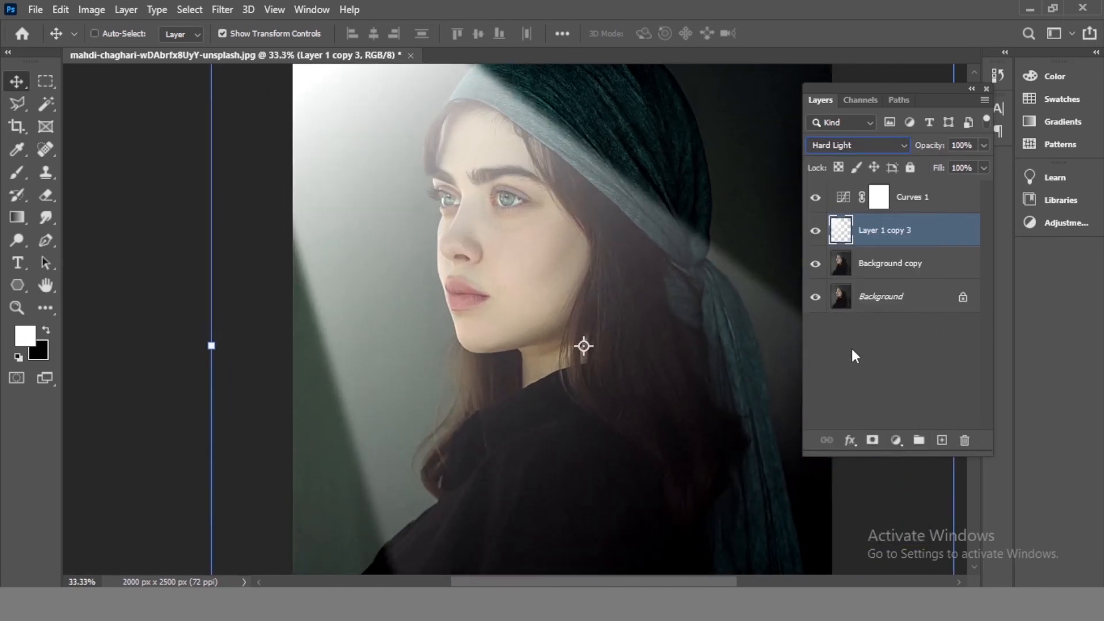
ctrl+click(738, 311)
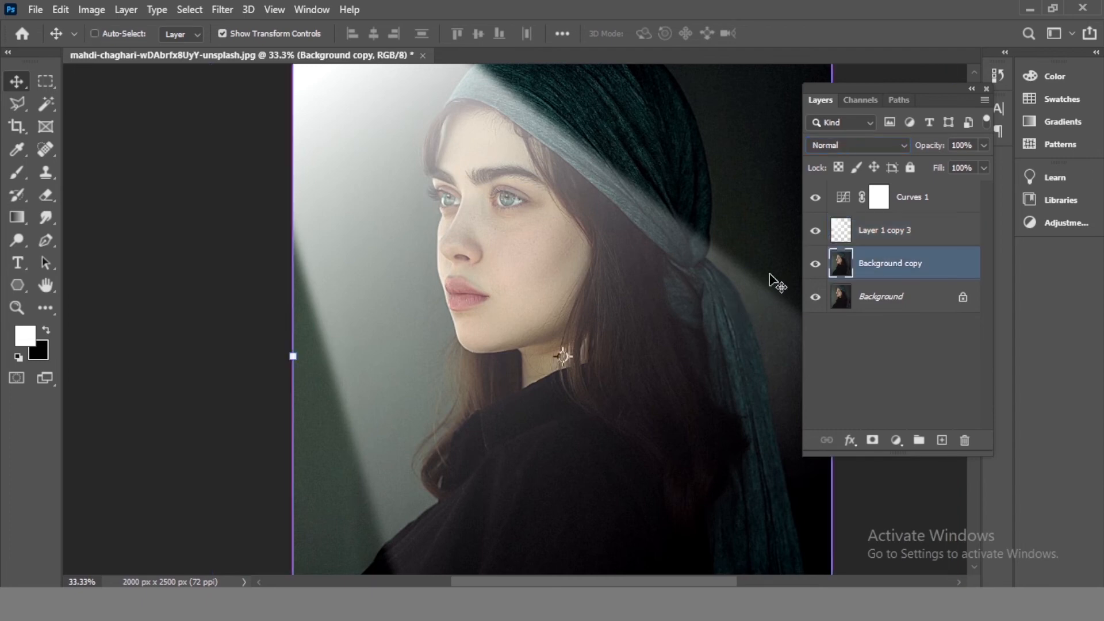
key(ctrl+plus)
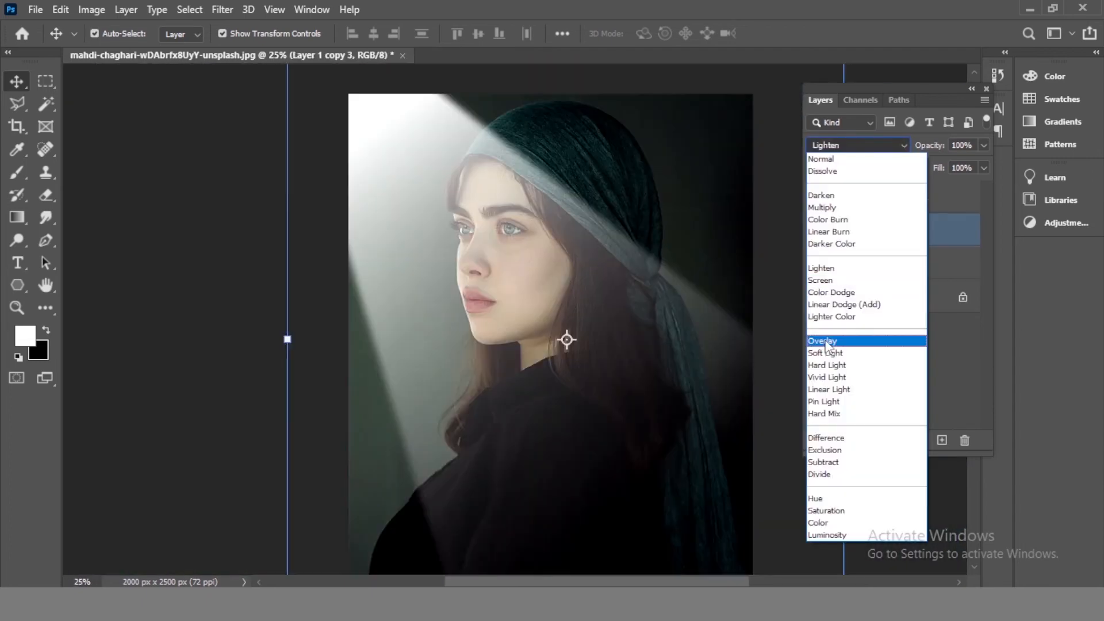
click(826, 343)
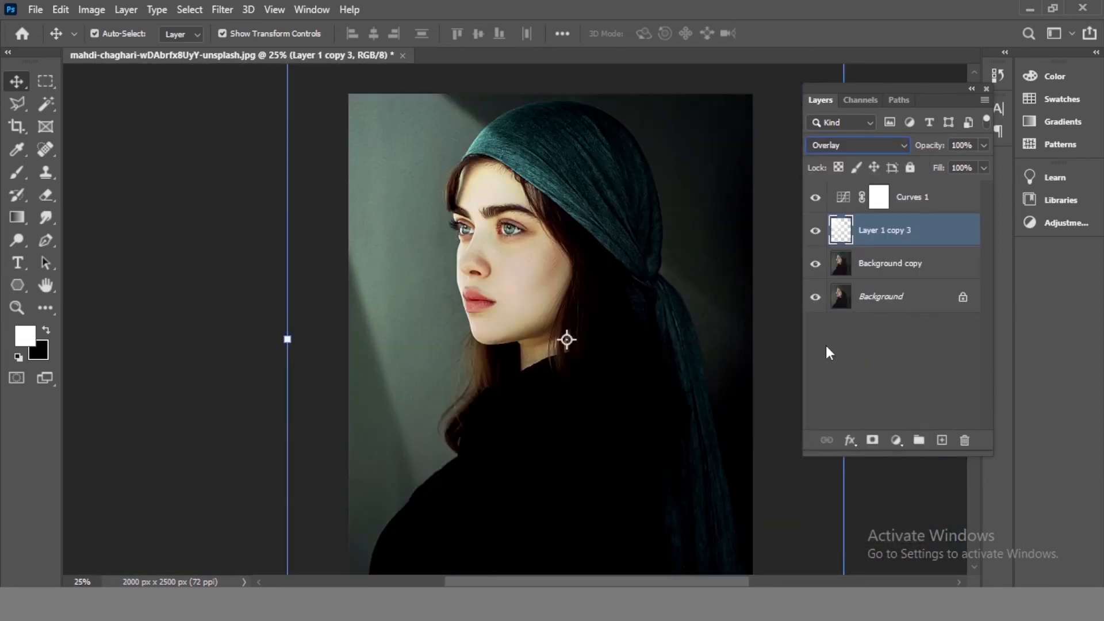
- Apply another Gaussian Blur with a radius of 40.1 pixels to the beam layer
click(930, 204)
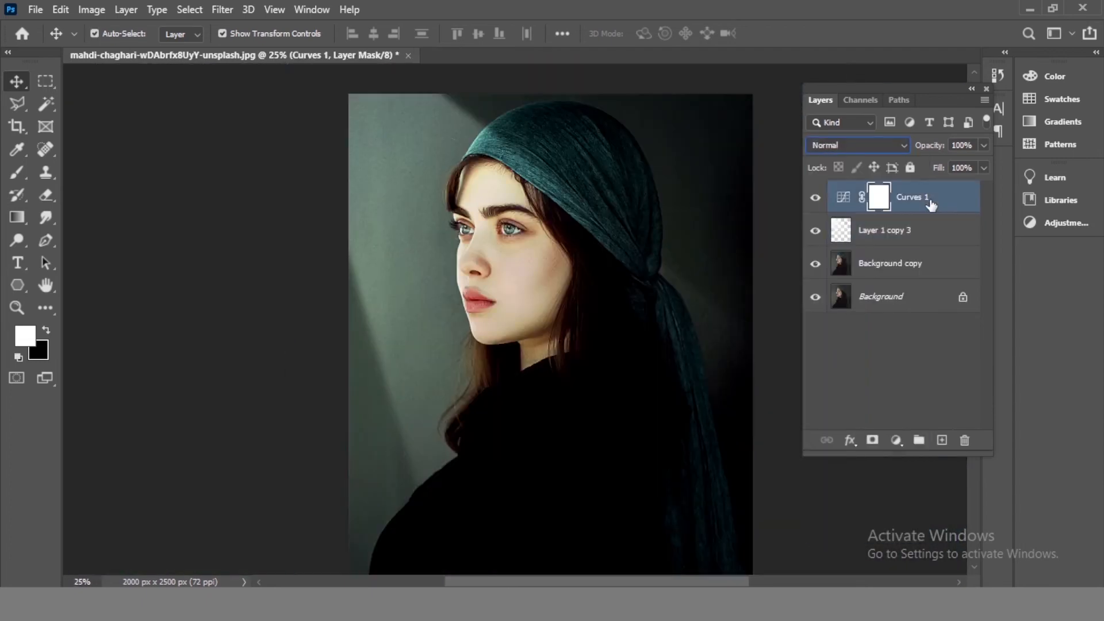
key(ctrl+minus)
click(644, 173)
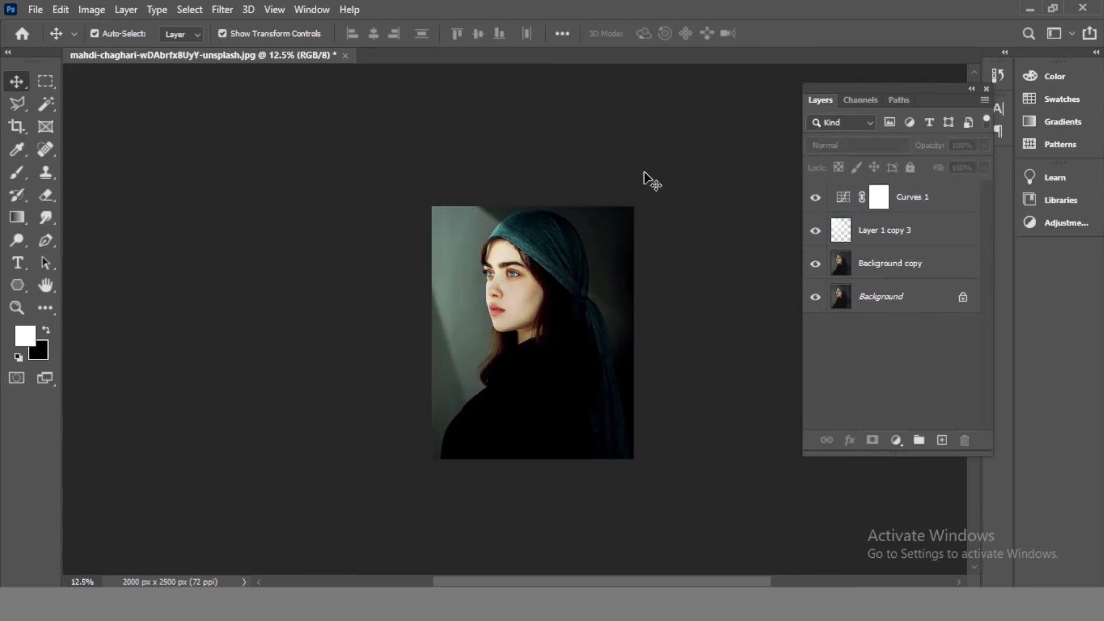
click(878, 198)
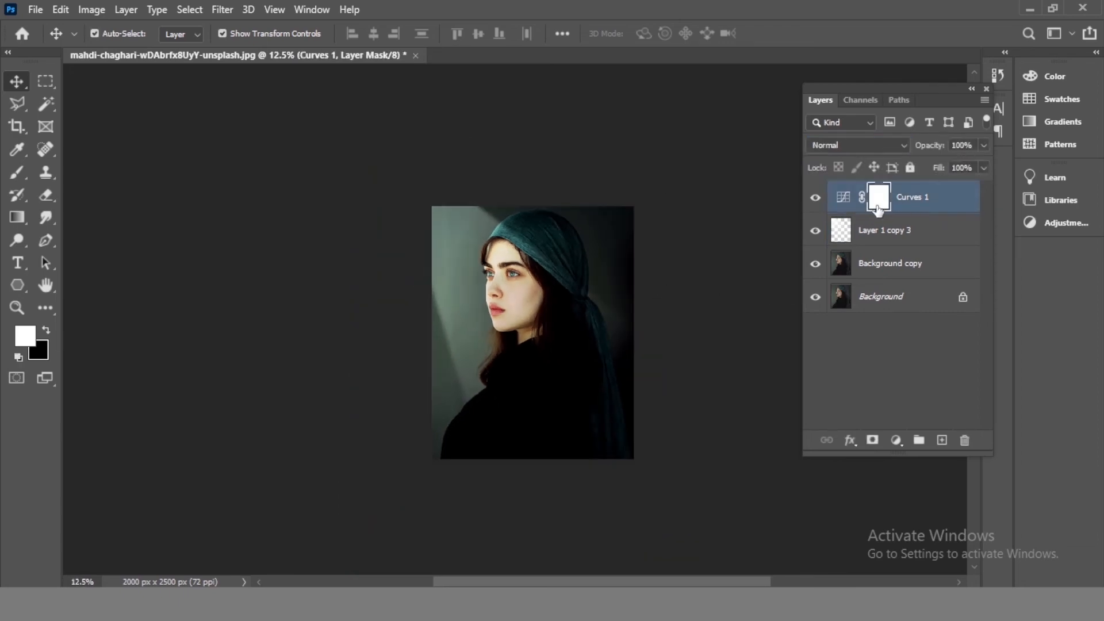
click(840, 239)
click(222, 9)
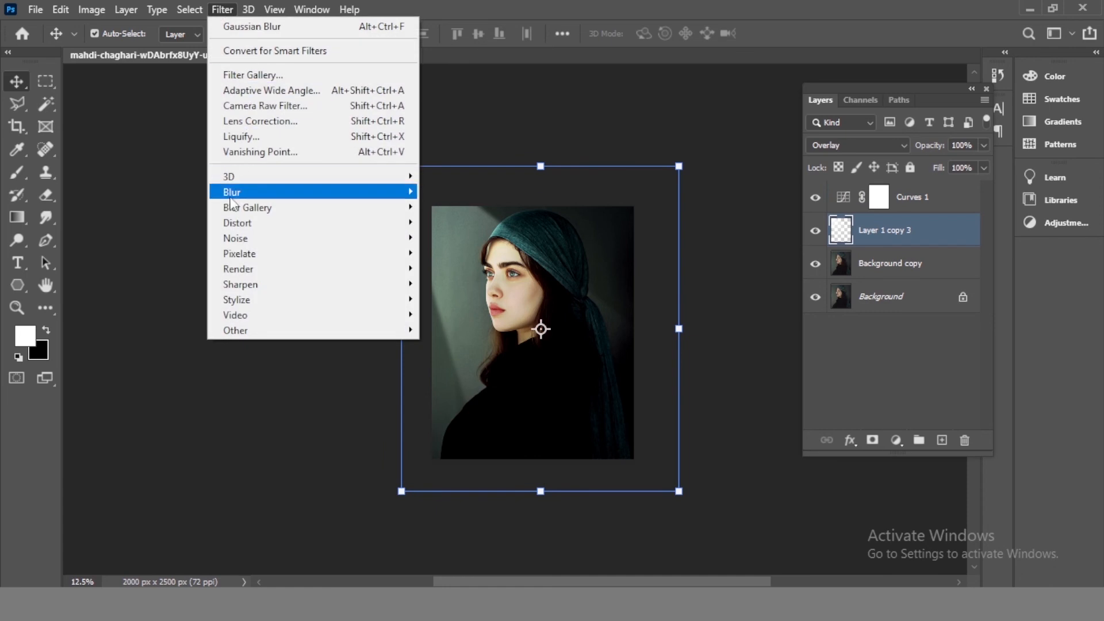
mouse_move(244, 195)
click(452, 254)
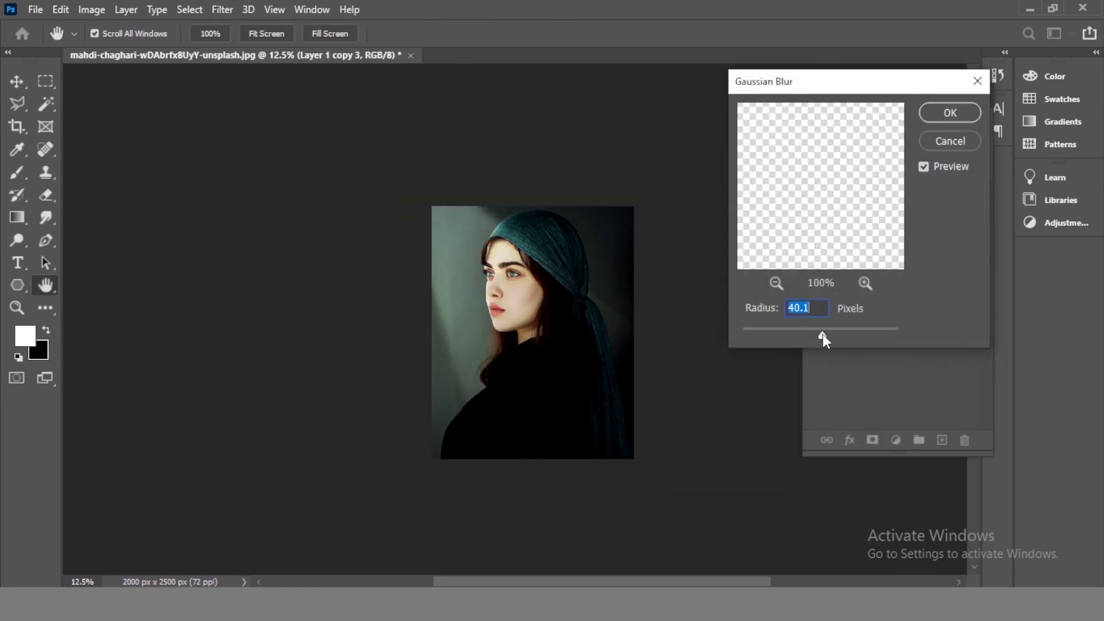
click(950, 113)
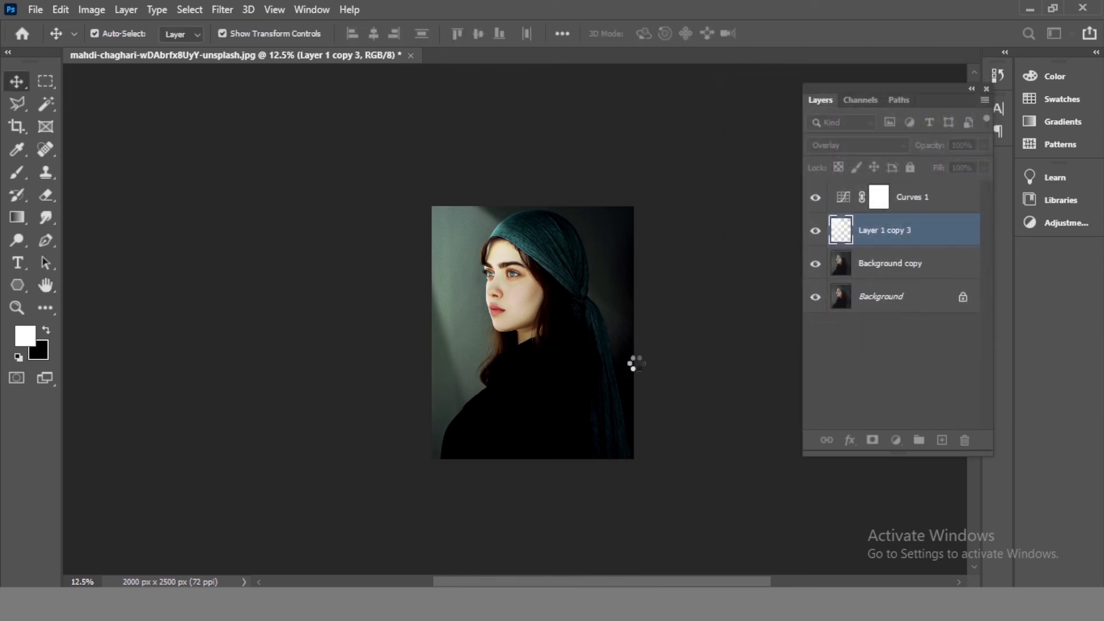
- Scale the beam layer up to about 119.59% with a free transform
drag(695, 501, 741, 552)
mouse_move(694, 461)
mouse_down()
mouse_move(678, 445)
mouse_move(689, 440)
mouse_up()
click(691, 91)
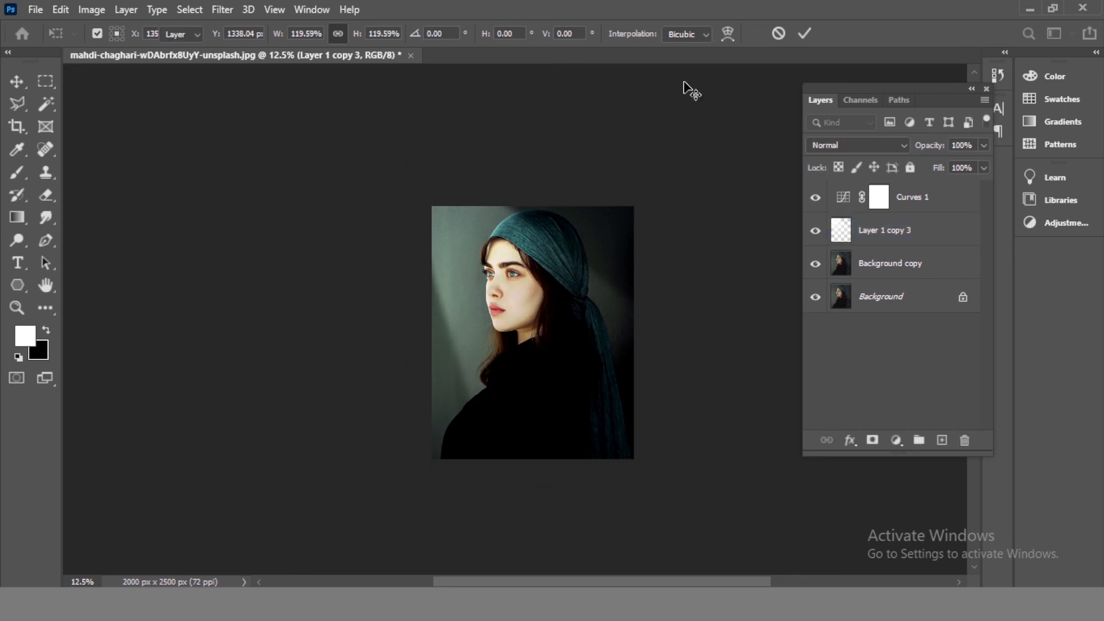
key(ctrl+plus)
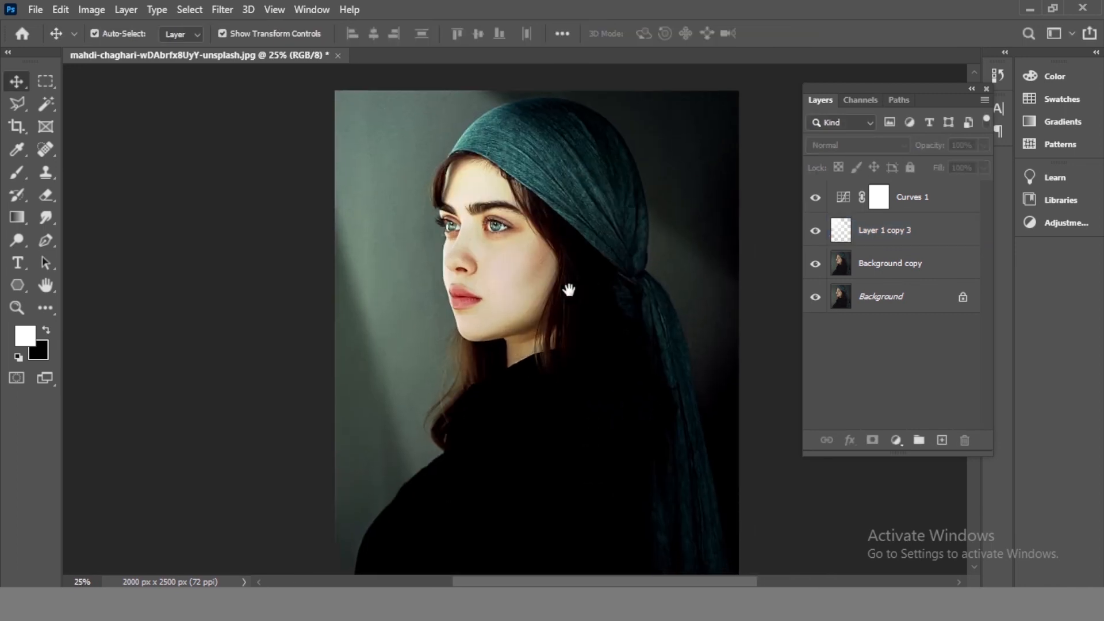
- Select the Curves, beam and Background copy layers and put them into a group
click(932, 206)
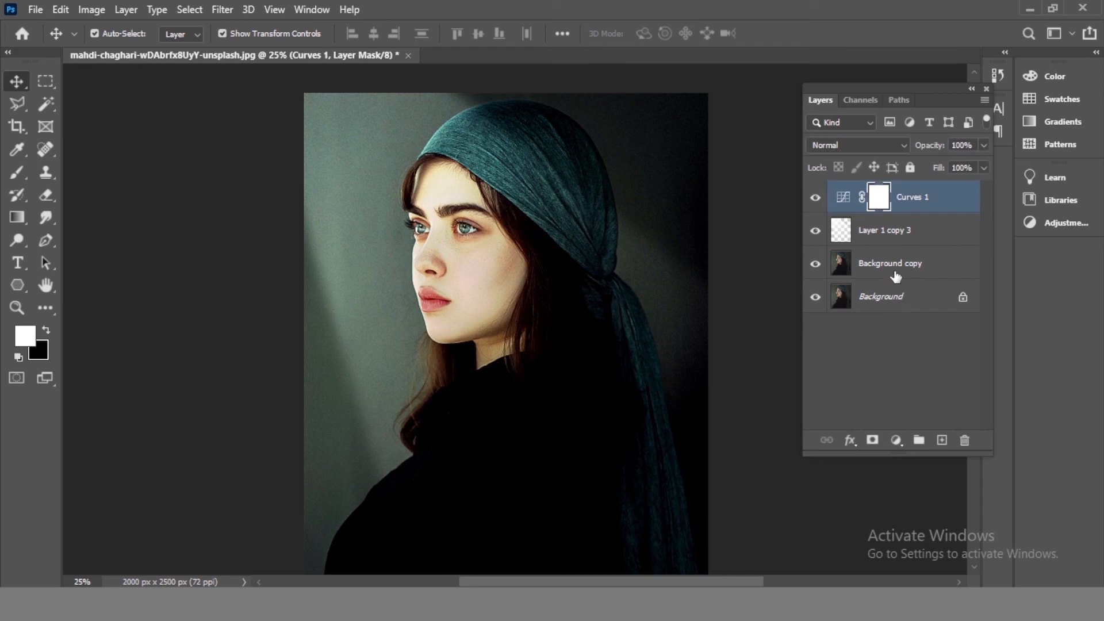
click(896, 277)
click(928, 190)
shift+click(883, 265)
click(920, 441)
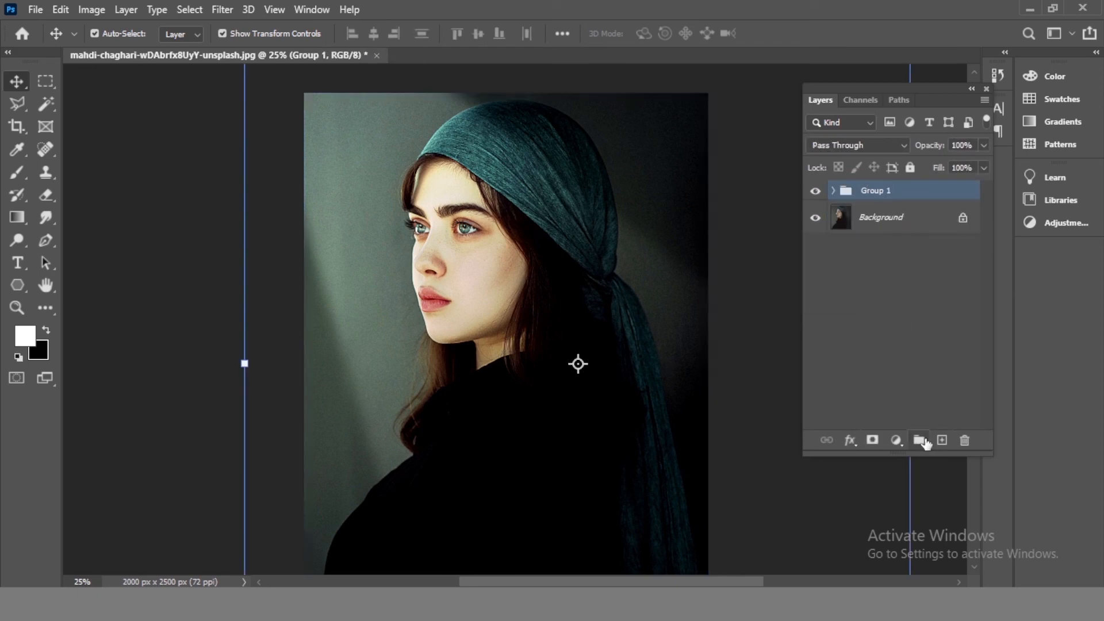
- Toggle Group 1's visibility to compare the image before and after the light-ray effect
key(ctrl+minus)
drag(535, 307, 524, 294)
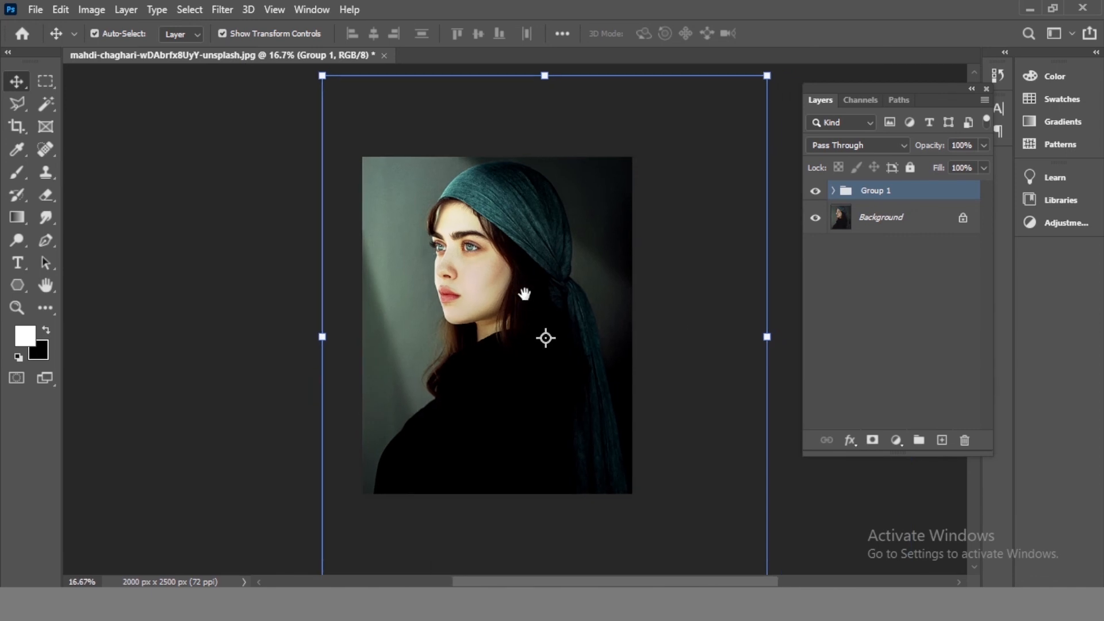
click(816, 191)
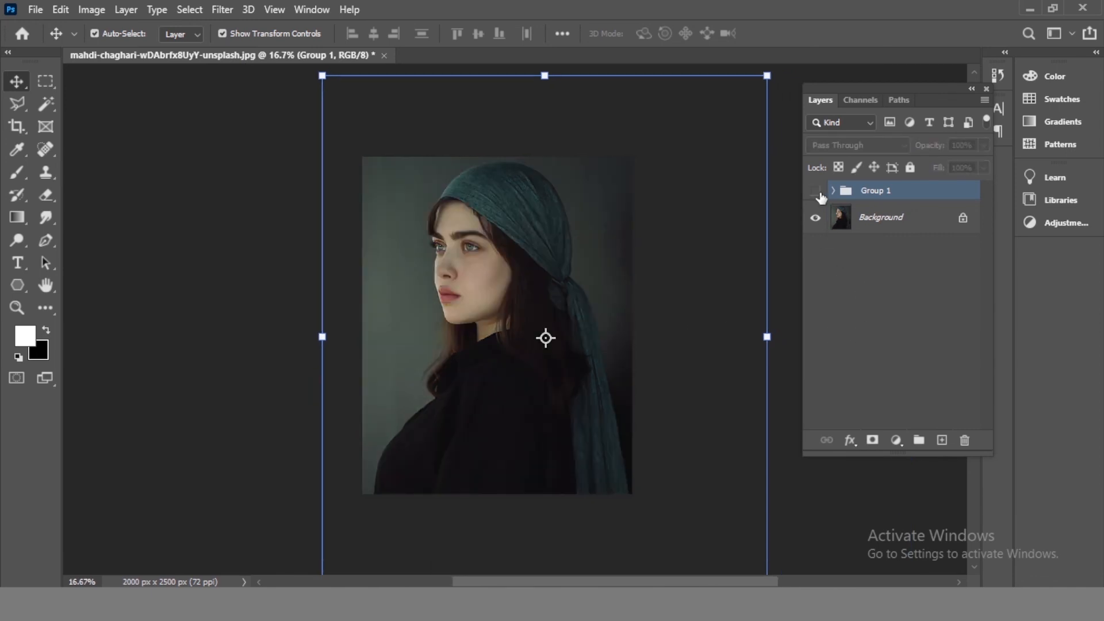
click(816, 191)
click(817, 192)
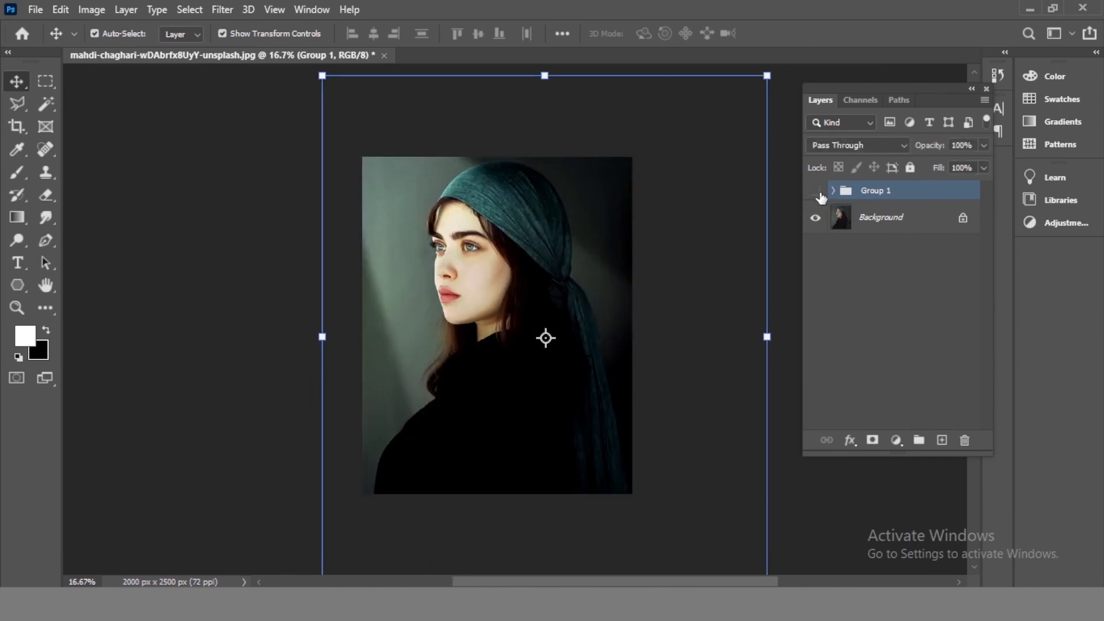
click(818, 192)
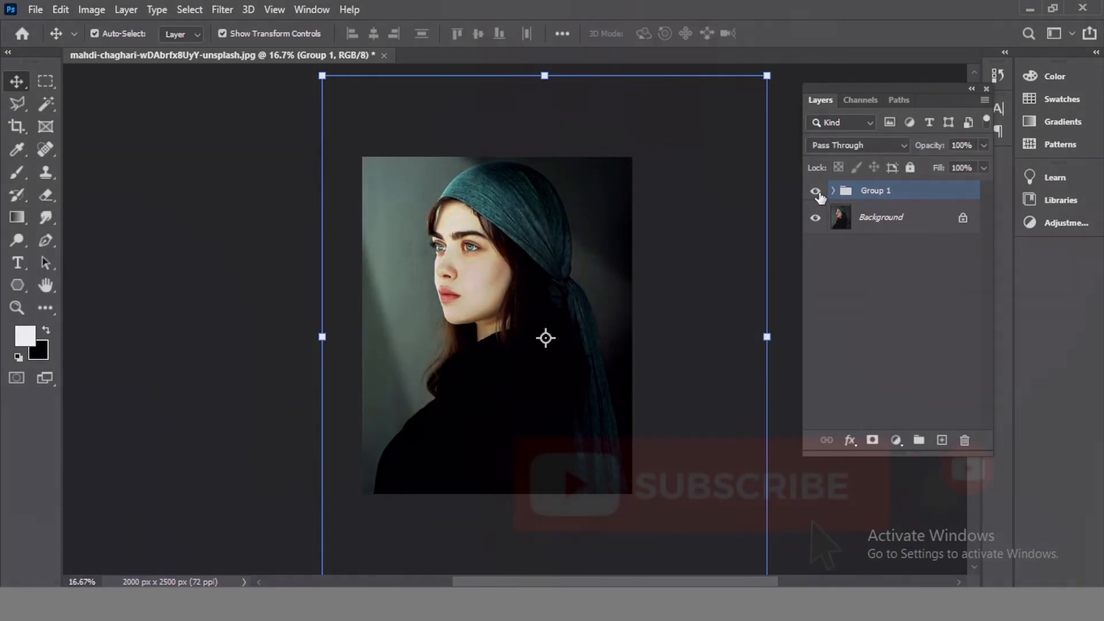